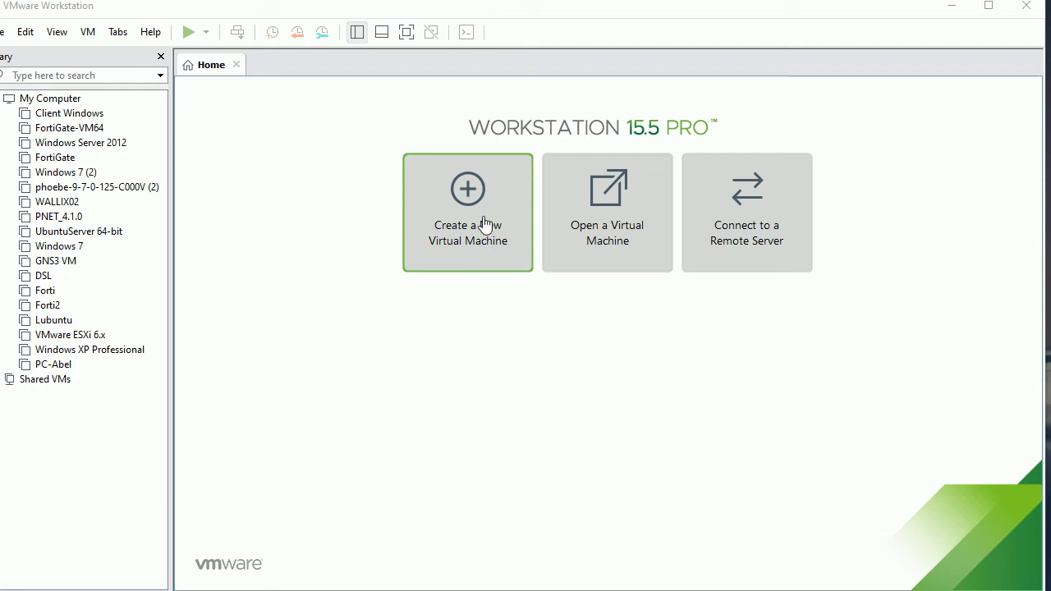
- Start a Custom (advanced) new virtual machine and reach Workstation 15.x hardware compatibility
left_click(485, 223)
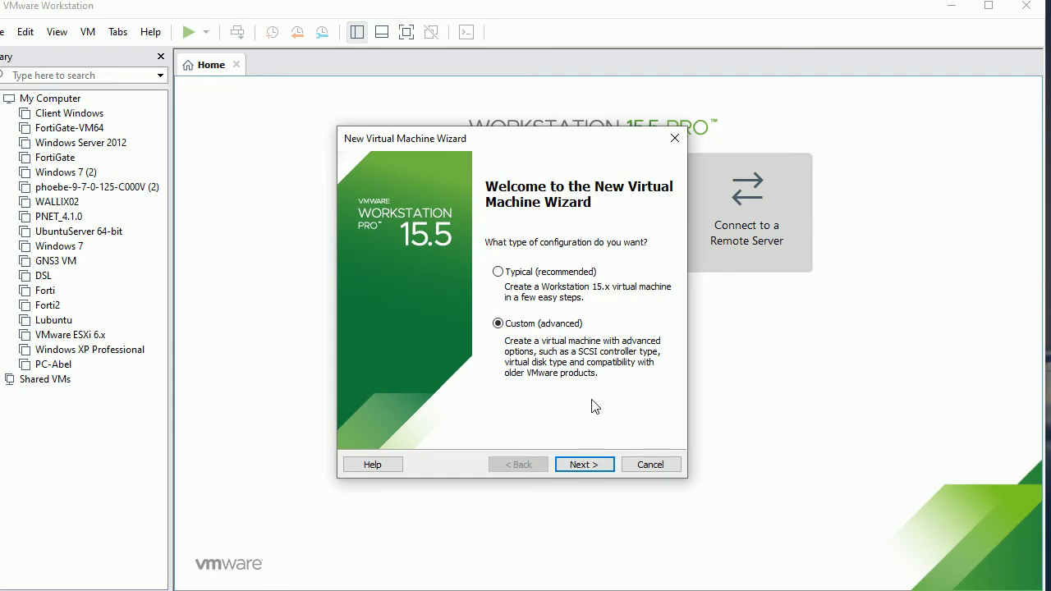
left_click(572, 466)
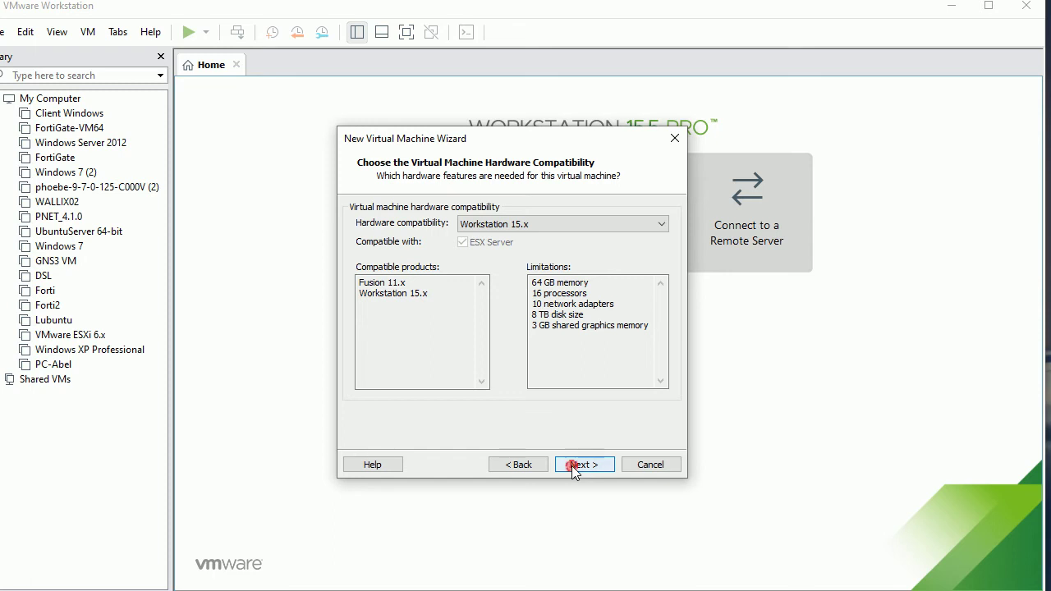
- Accept Workstation 15.x compatibility and choose to install the operating system later
left_click(572, 466)
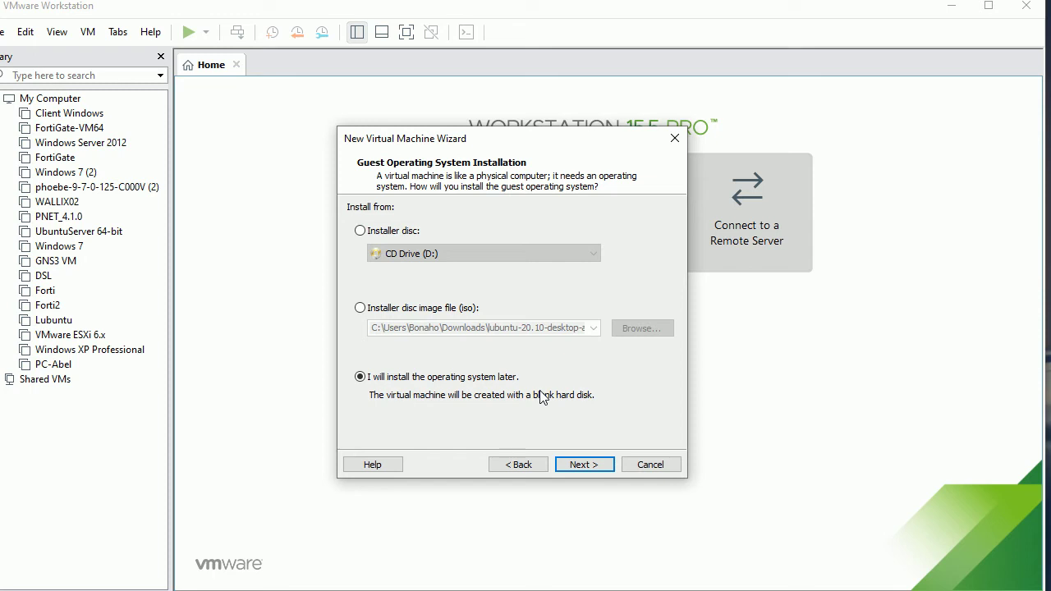
left_click(579, 465)
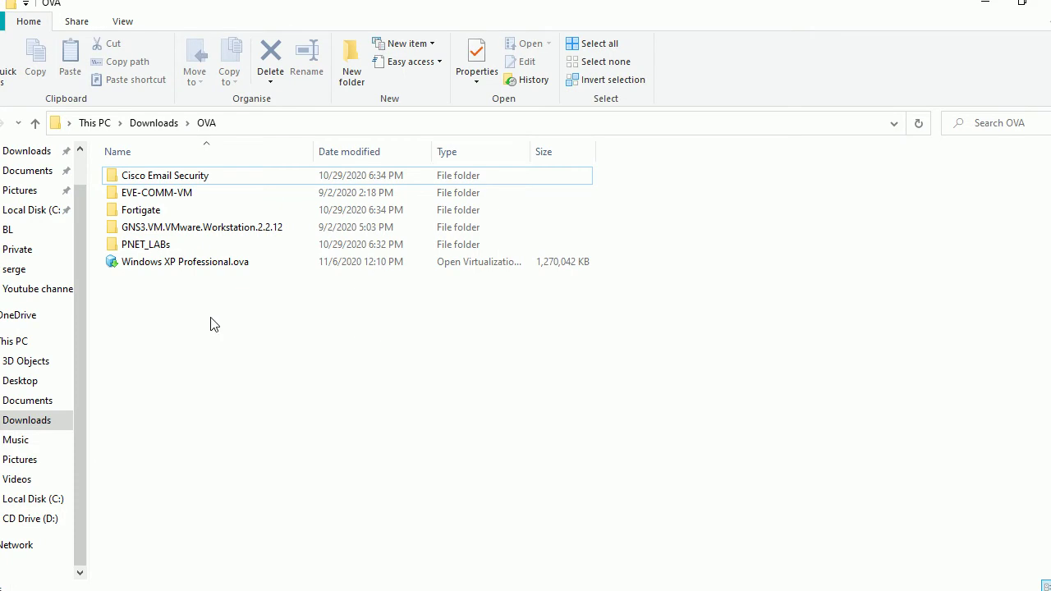
- Show the Downloads > ISO folder as Large icons in File Explorer, then minimize it
left_click(162, 123)
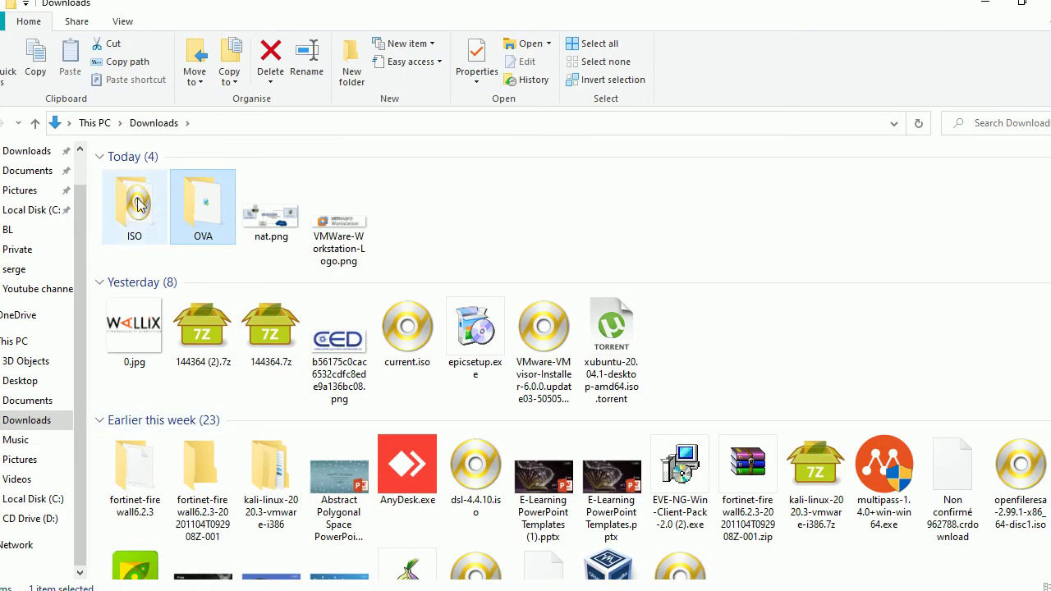
double_click(138, 205)
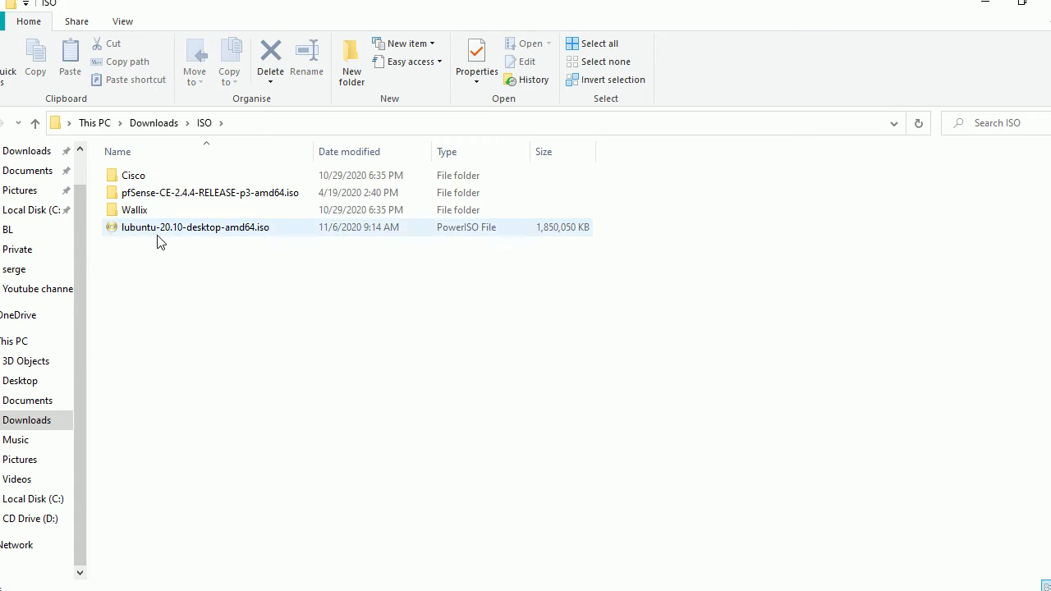
left_click_drag(206, 339, 251, 334)
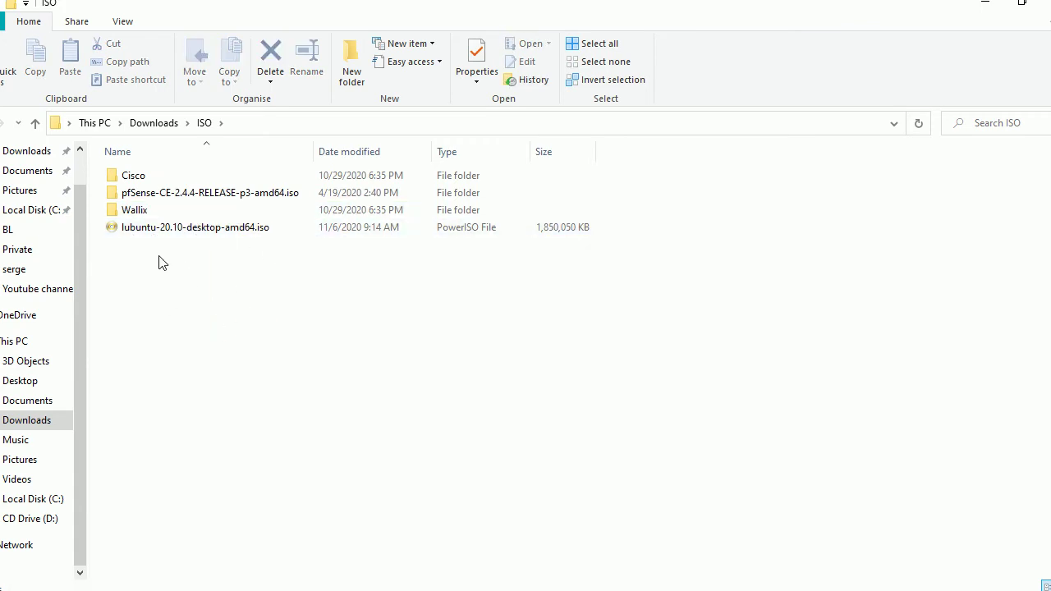
left_click(130, 23)
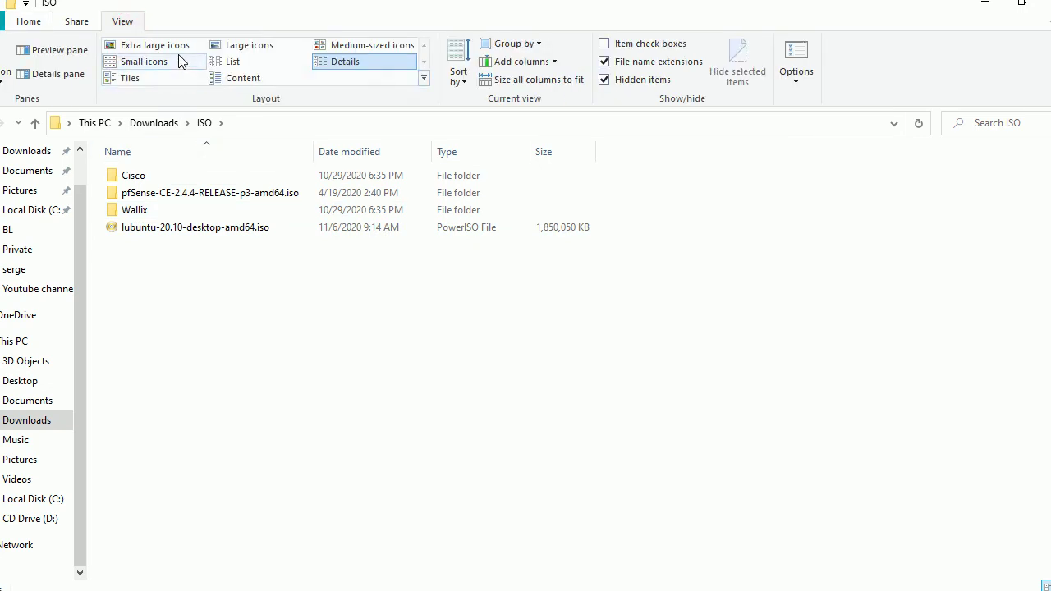
left_click(239, 45)
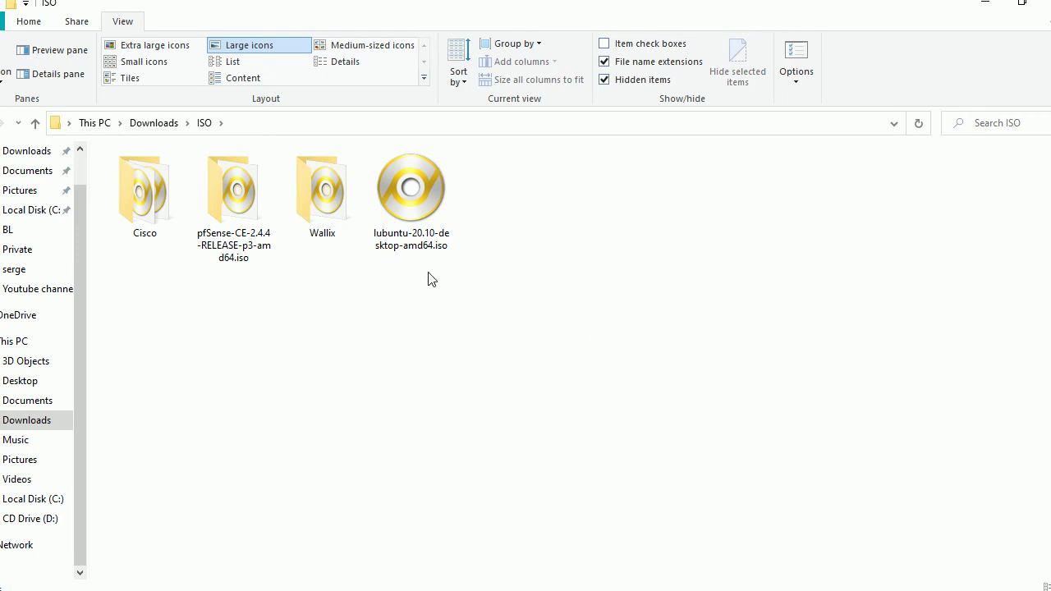
left_click(987, 7)
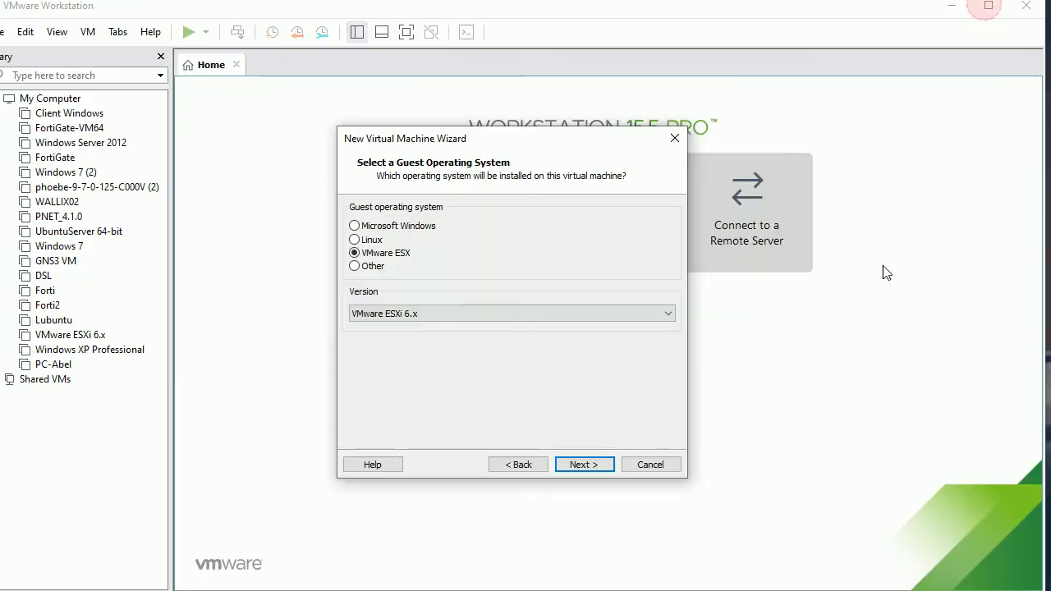
- Set the guest operating system to Linux, version Ubuntu 64-bit
left_click(372, 245)
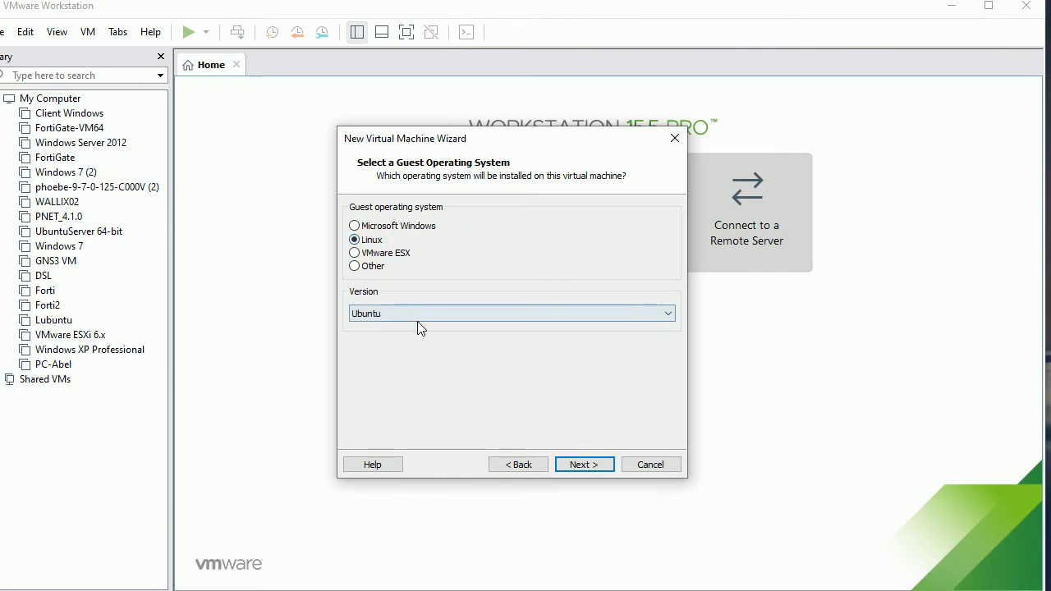
left_click(417, 320)
scroll(584, 197, "up", 15)
scroll(584, 198, "down", 9)
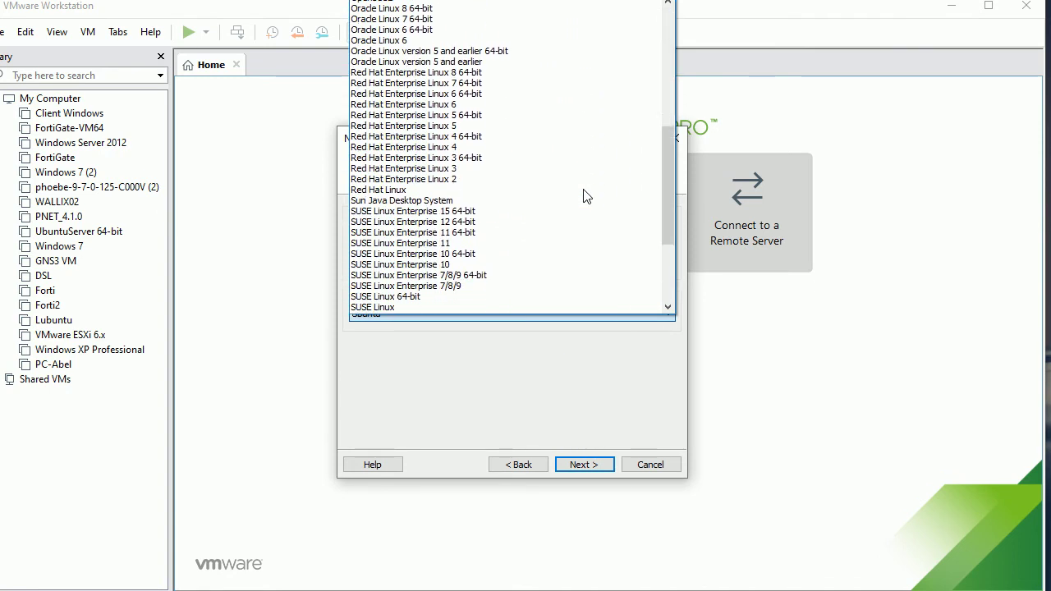
scroll(584, 197, "down", 5)
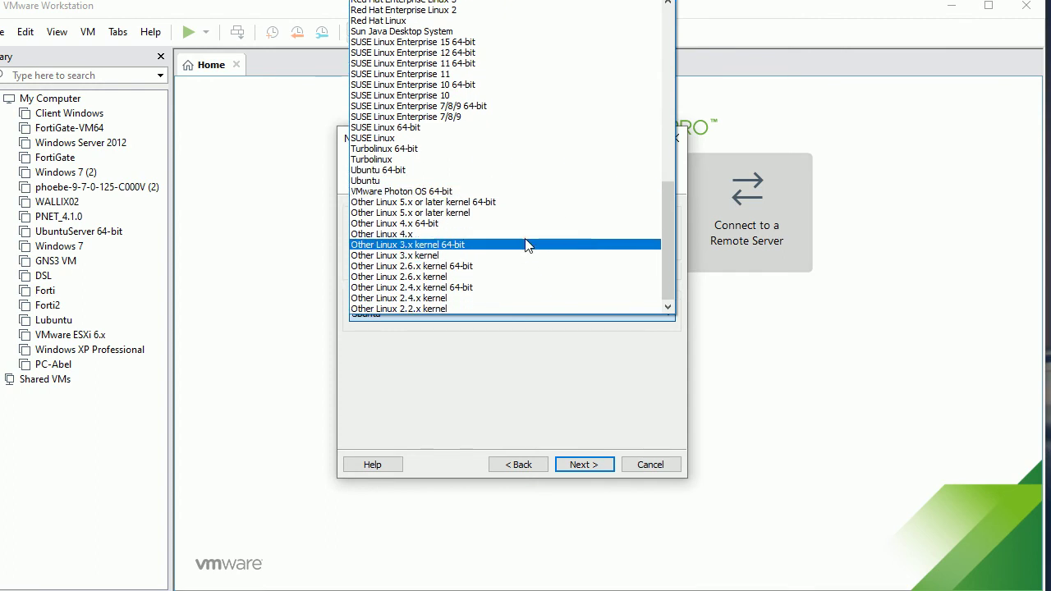
left_click(454, 170)
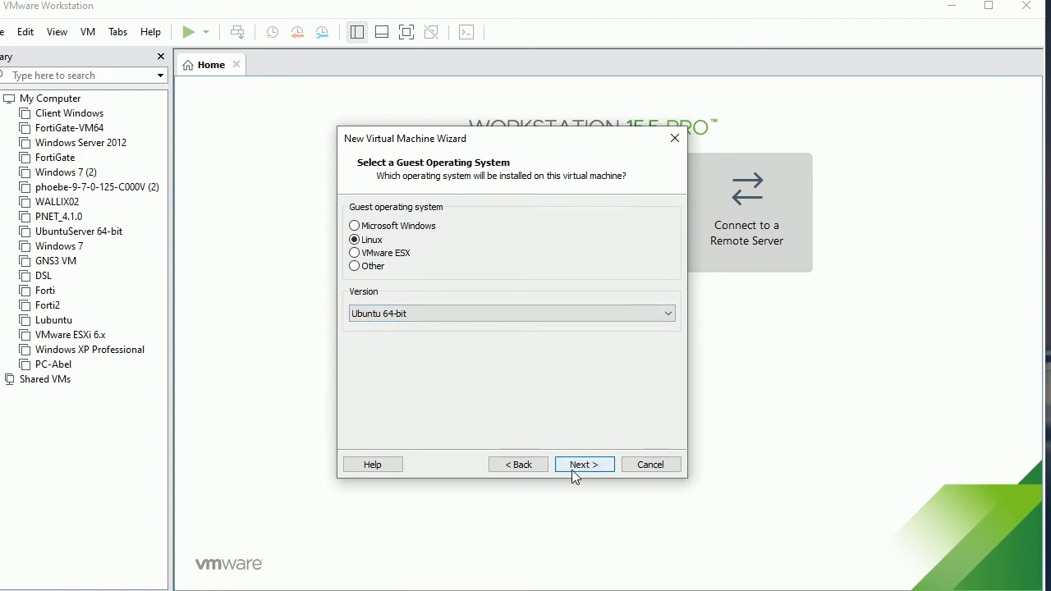
- Review the Linux version list again, keep Ubuntu 64-bit, and move on to naming
left_click(468, 315)
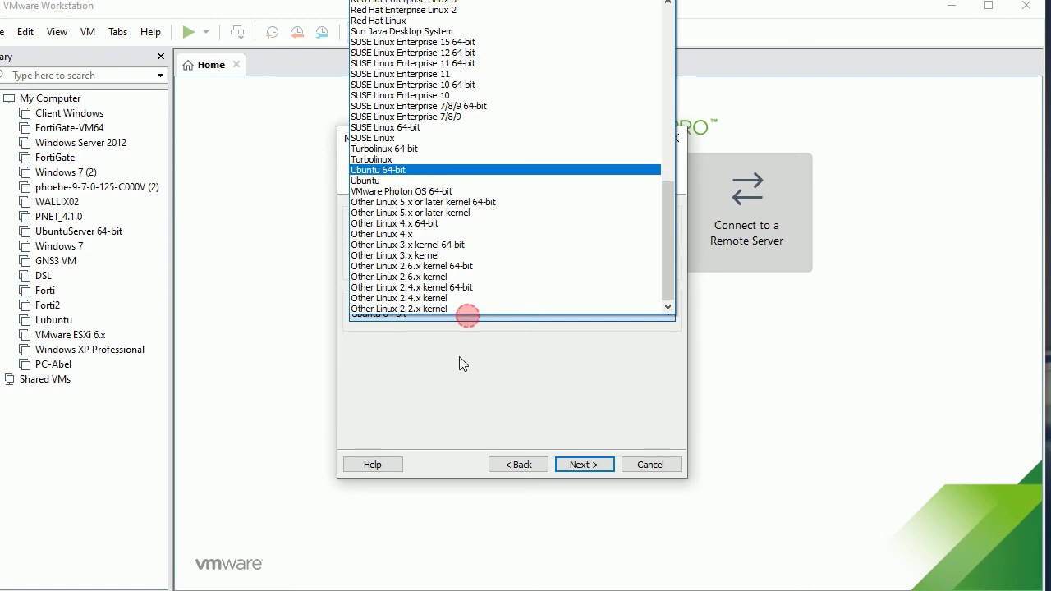
scroll(470, 283, "up", 12)
scroll(469, 283, "up", 4)
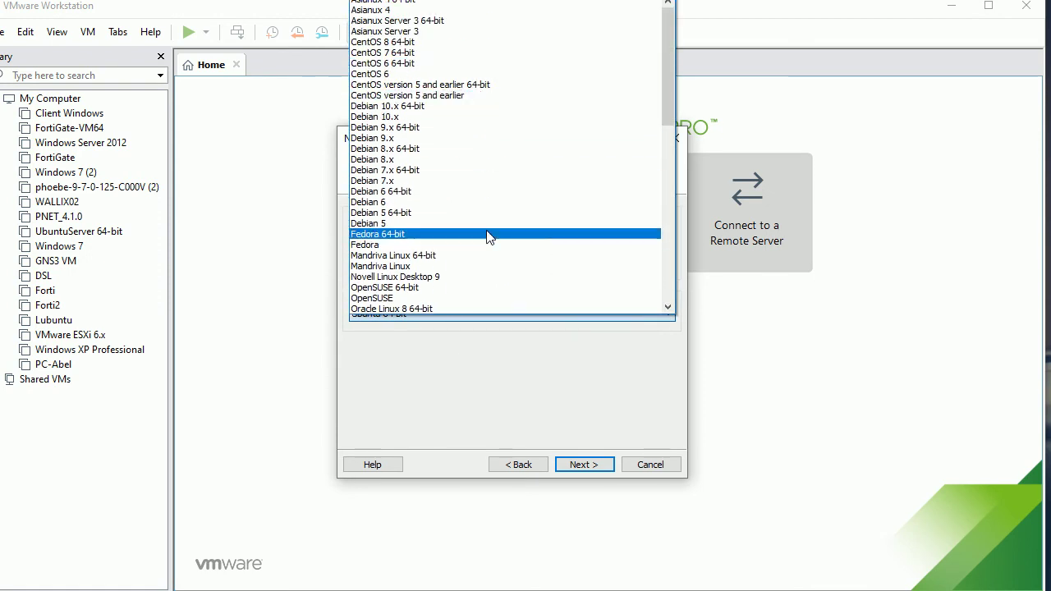
scroll(497, 172, "down", 7)
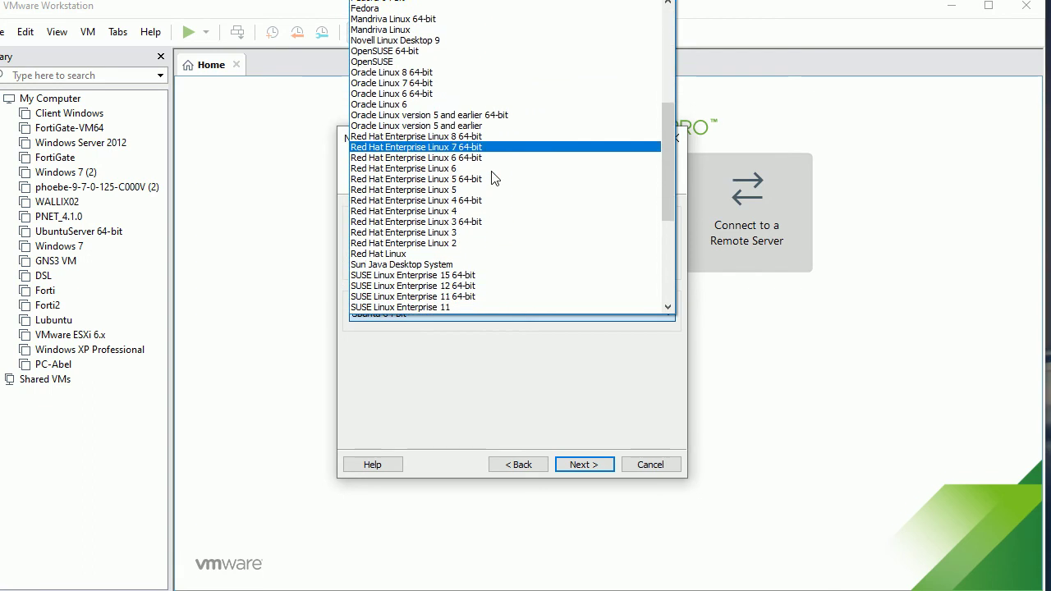
scroll(493, 180, "down", 7)
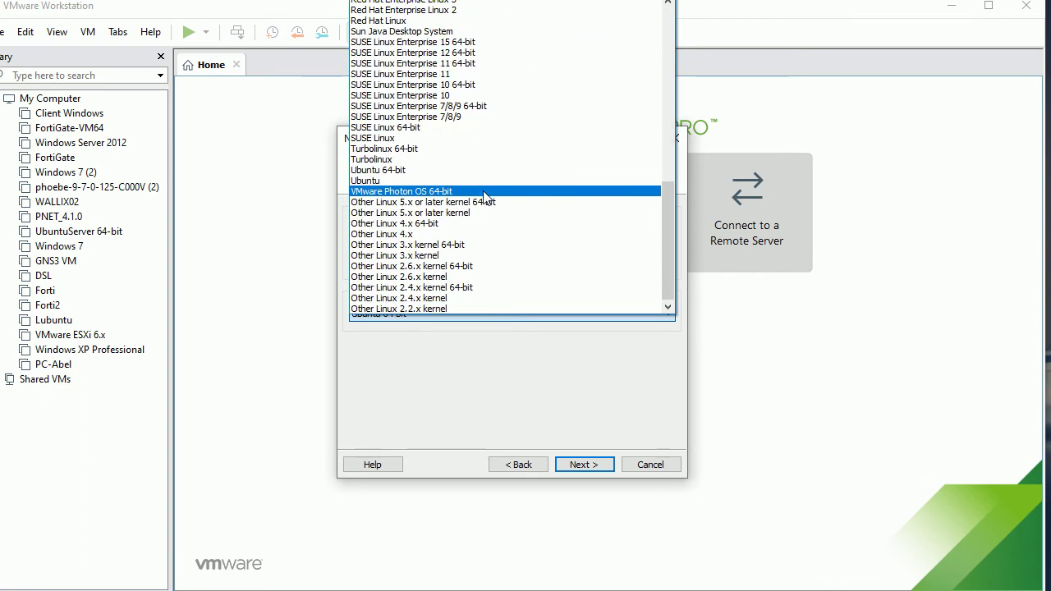
scroll(484, 197, "up", 10)
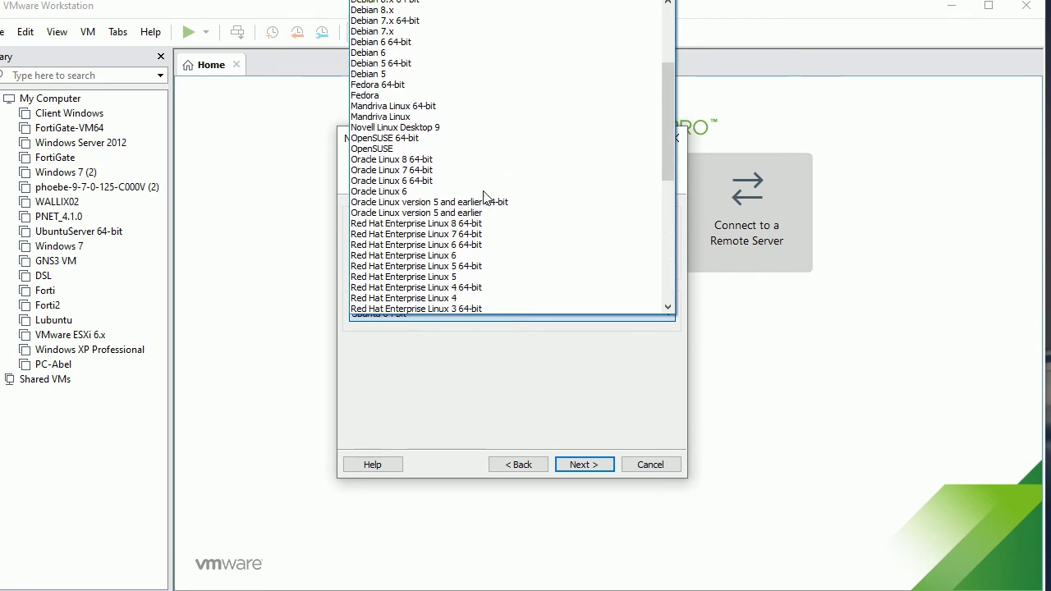
scroll(484, 198, "up", 3)
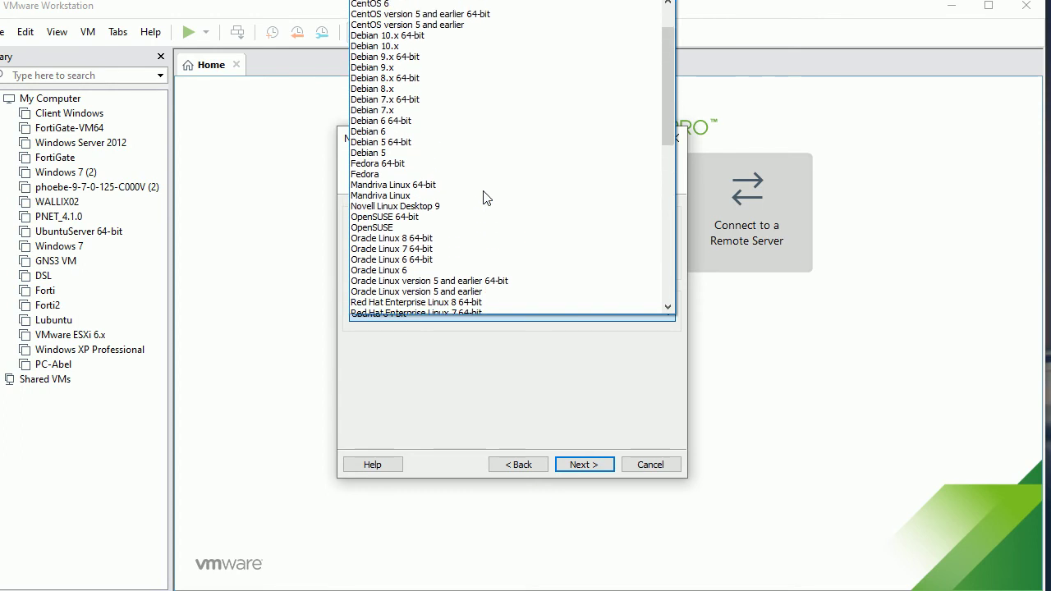
scroll(485, 197, "up", 2)
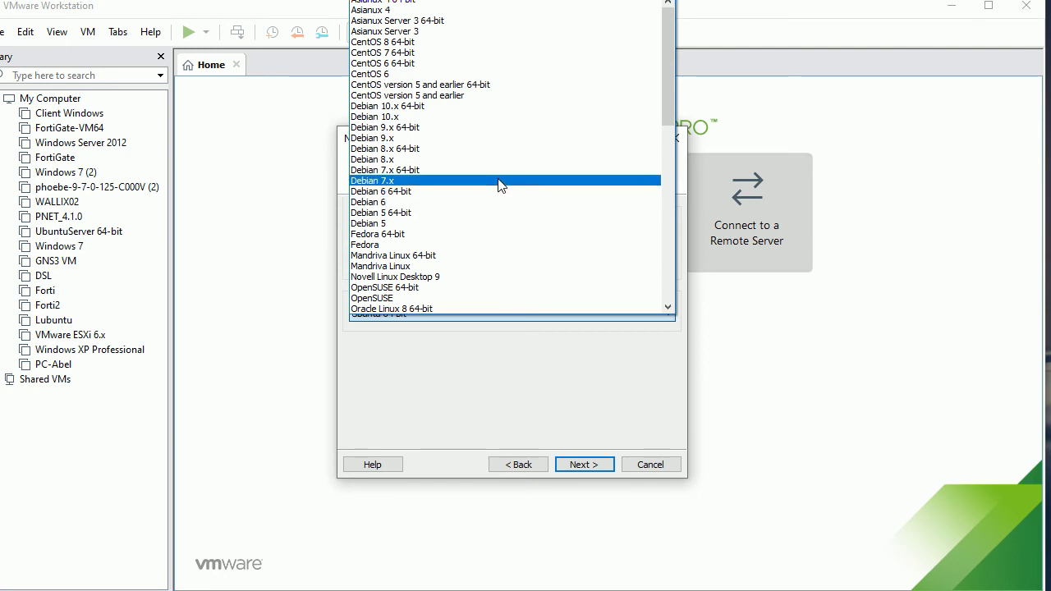
scroll(496, 205, "down", 1)
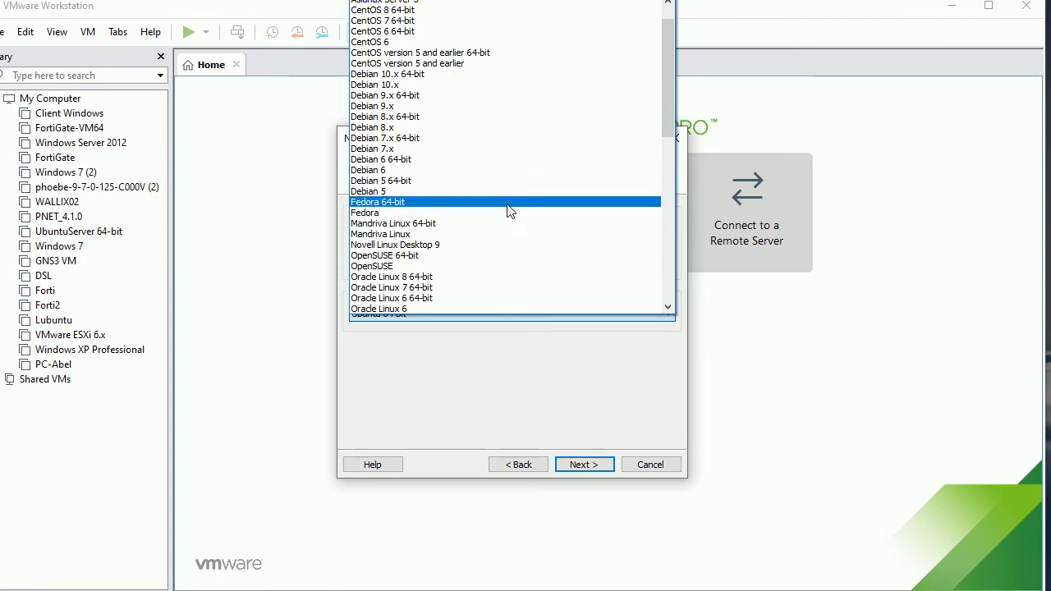
scroll(507, 210, "down", 1)
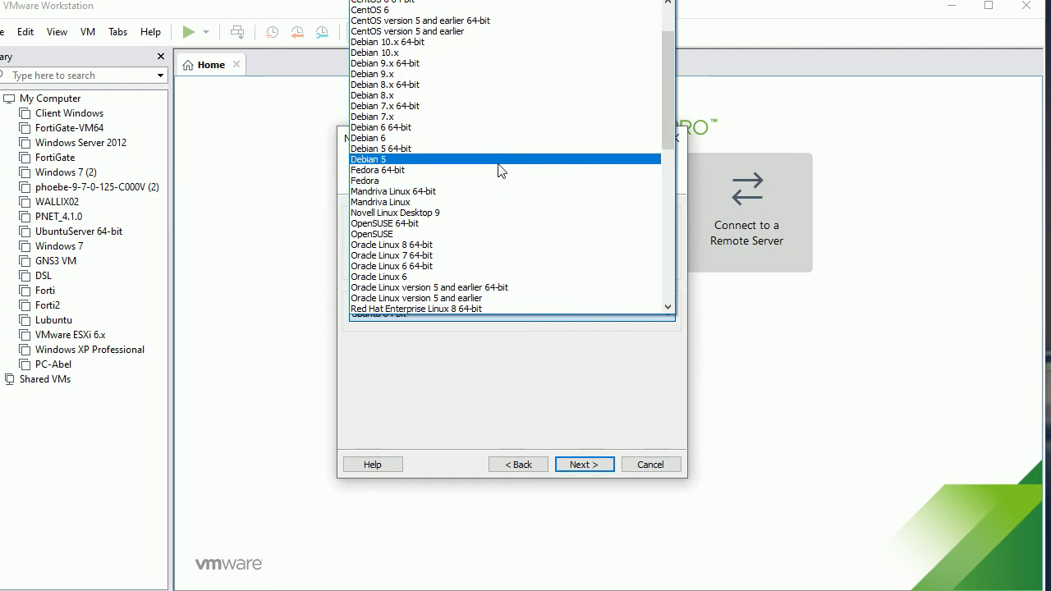
scroll(506, 191, "down", 1)
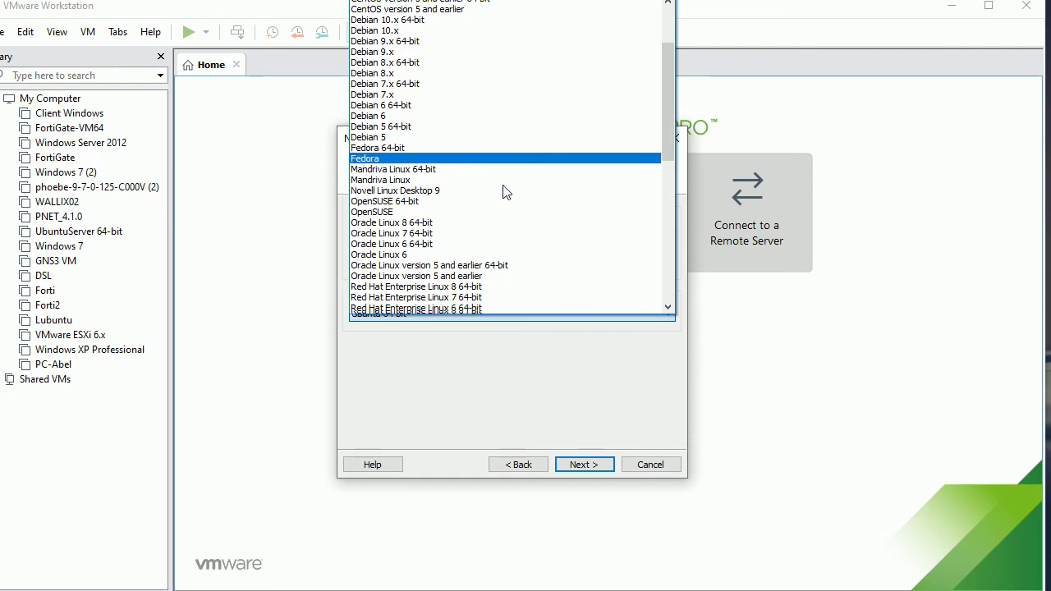
scroll(505, 191, "down", 1)
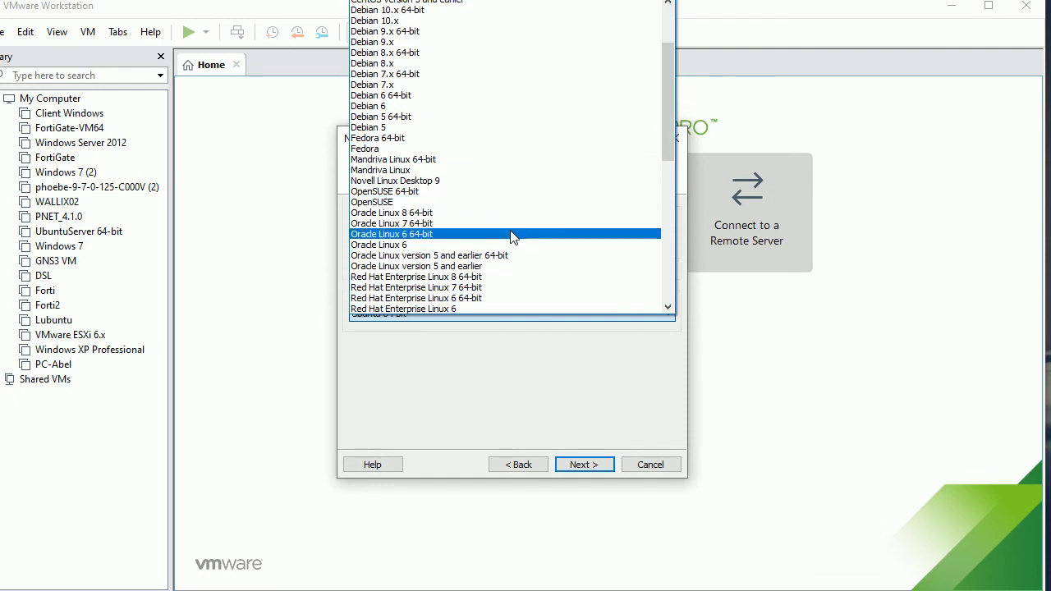
scroll(510, 237, "down", 9)
scroll(510, 238, "down", 3)
left_click(495, 389)
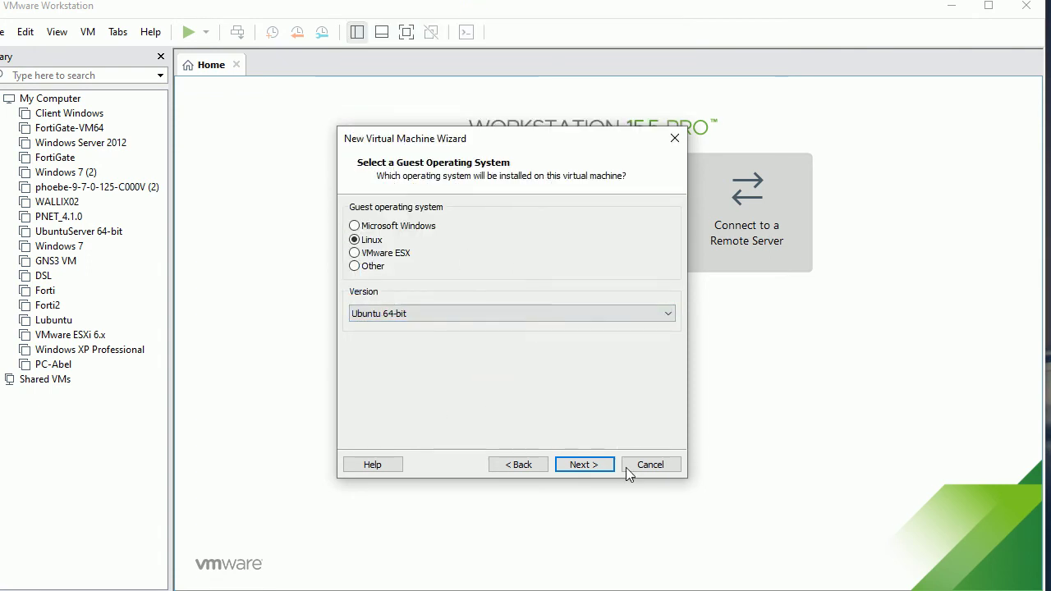
left_click(581, 465)
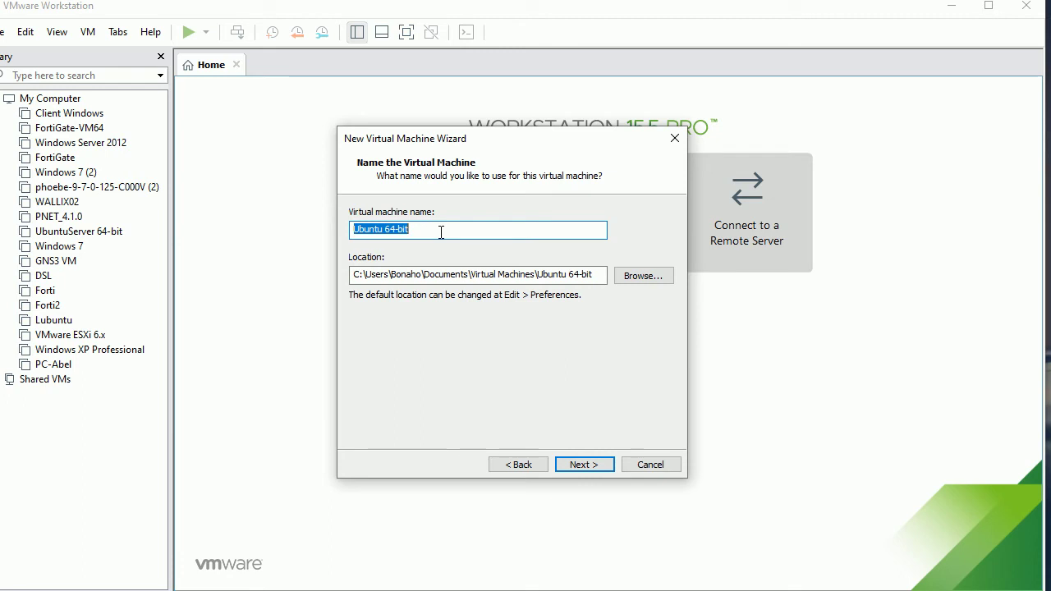
- Name the virtual machine 'Lubuntu' and try to continue
type("lun")
key("BackSpace")
key("BackSpace")
key("BackSpace")
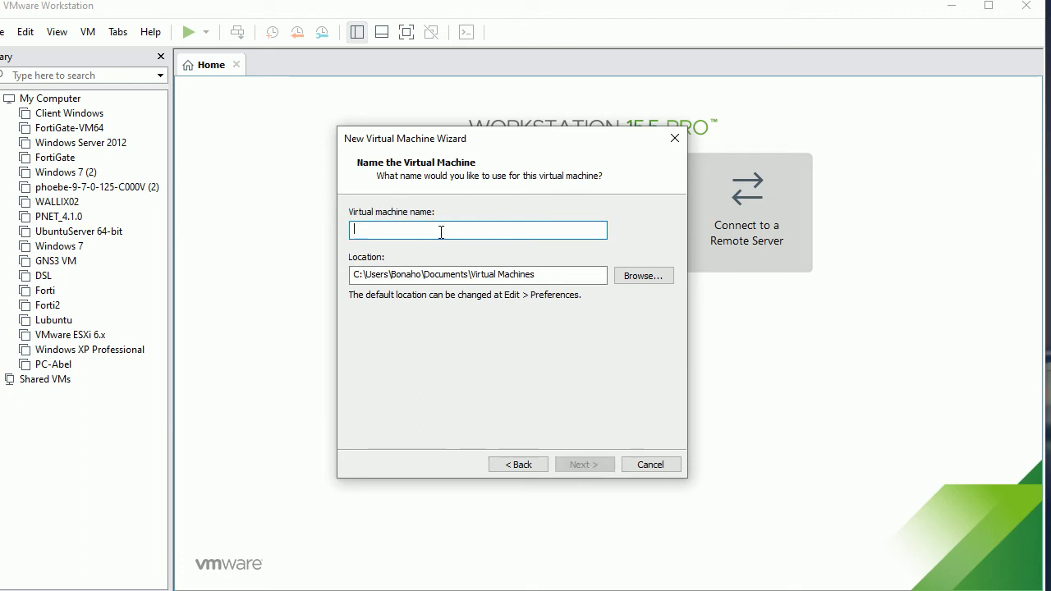
type("Lun")
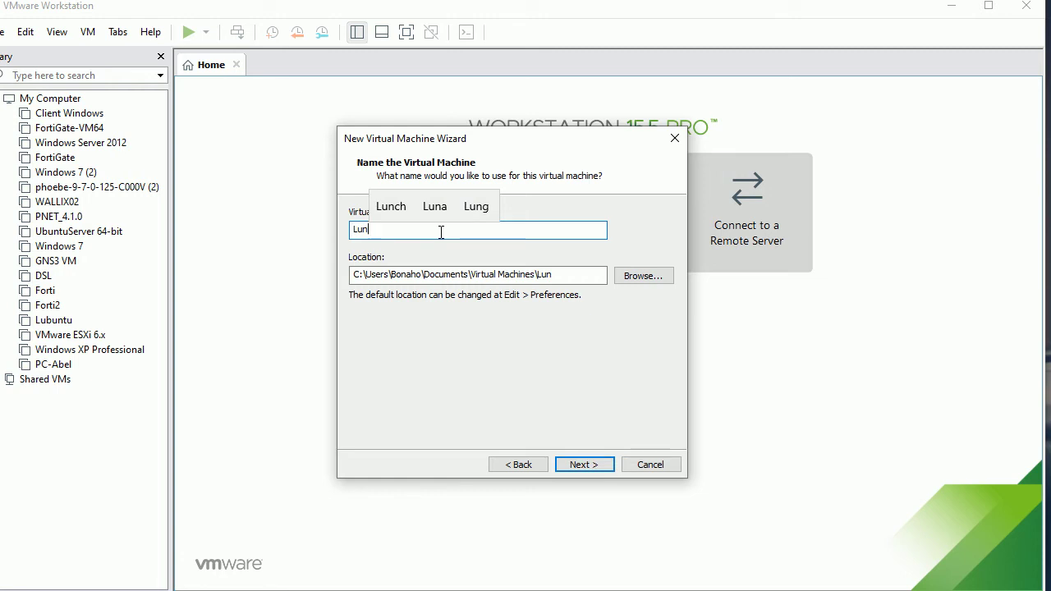
key("BackSpace")
type("bunu")
key("BackSpace")
type("tu")
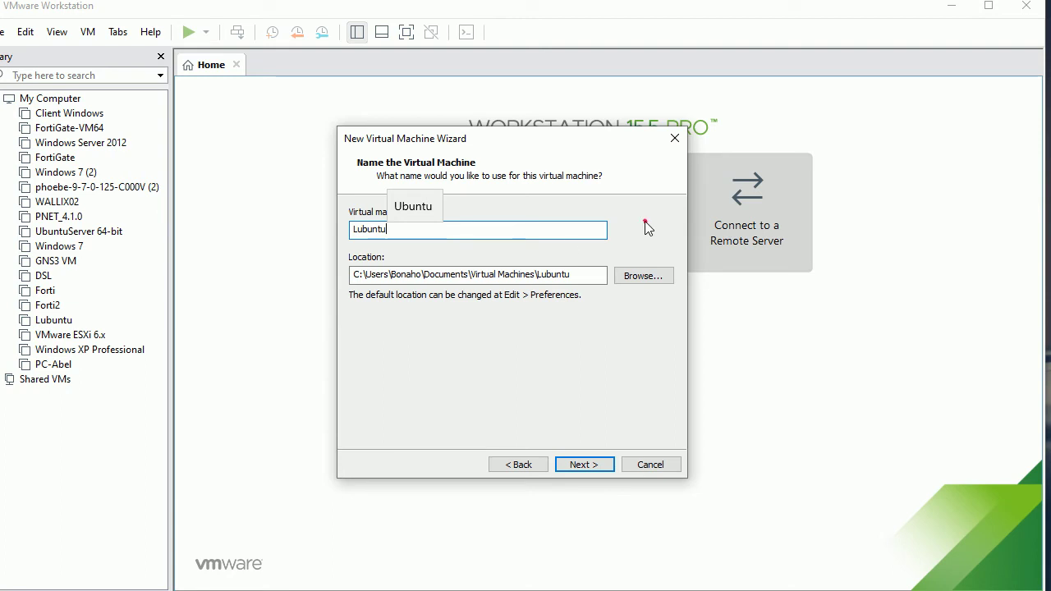
left_click(355, 208)
left_click(452, 236)
left_click(467, 306)
left_click(594, 465)
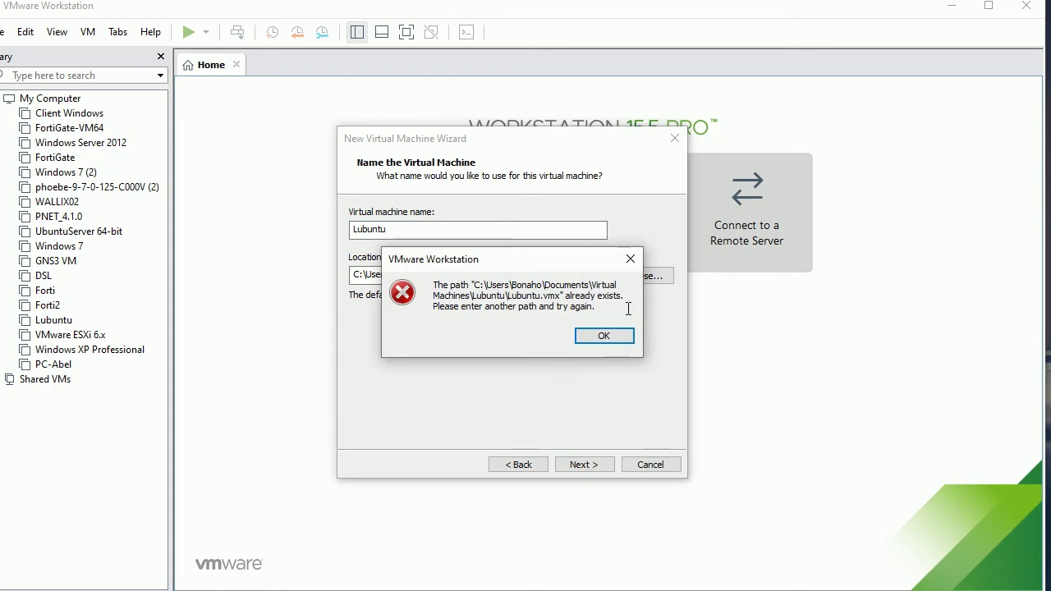
- Dismiss the path-already-exists error and extend the name to 'Lubuntu_Abel'
left_click(630, 259)
left_click(403, 231)
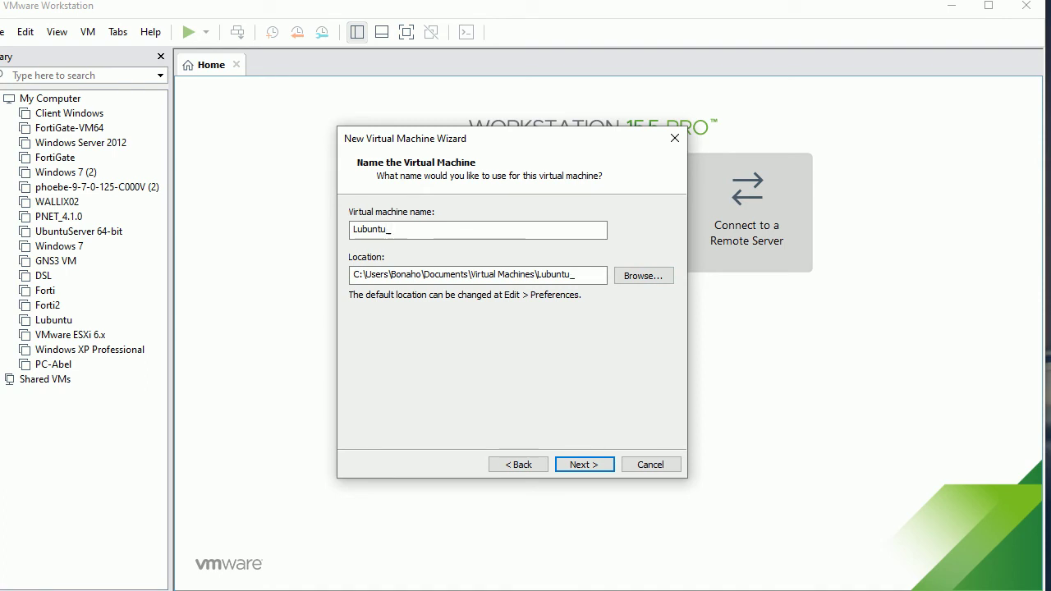
type("_Abel")
- Leave the processor configuration at 2 processors with 1 core each and move on
left_click(568, 462)
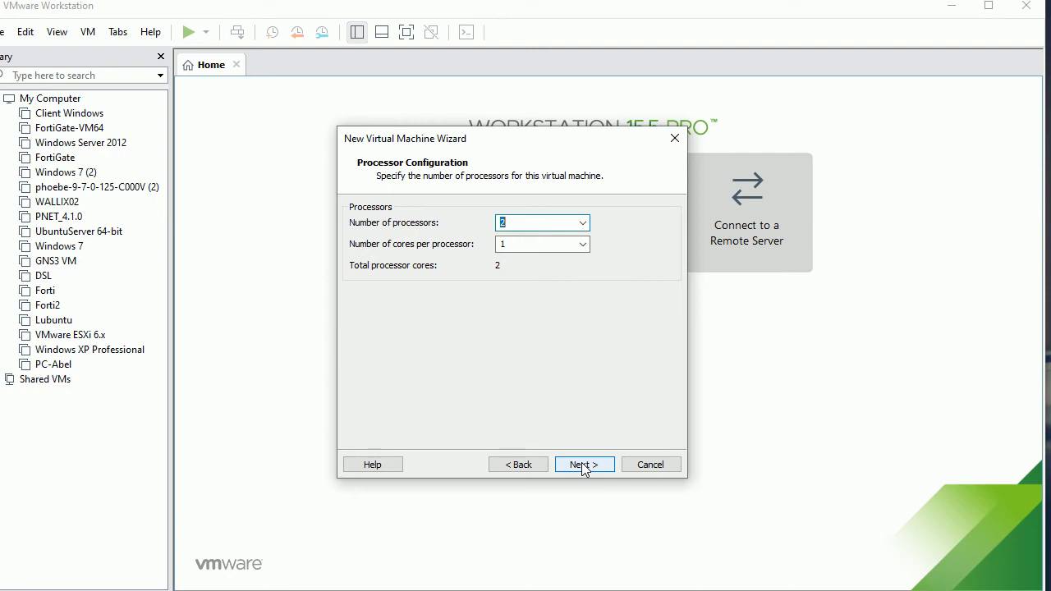
left_click(581, 462)
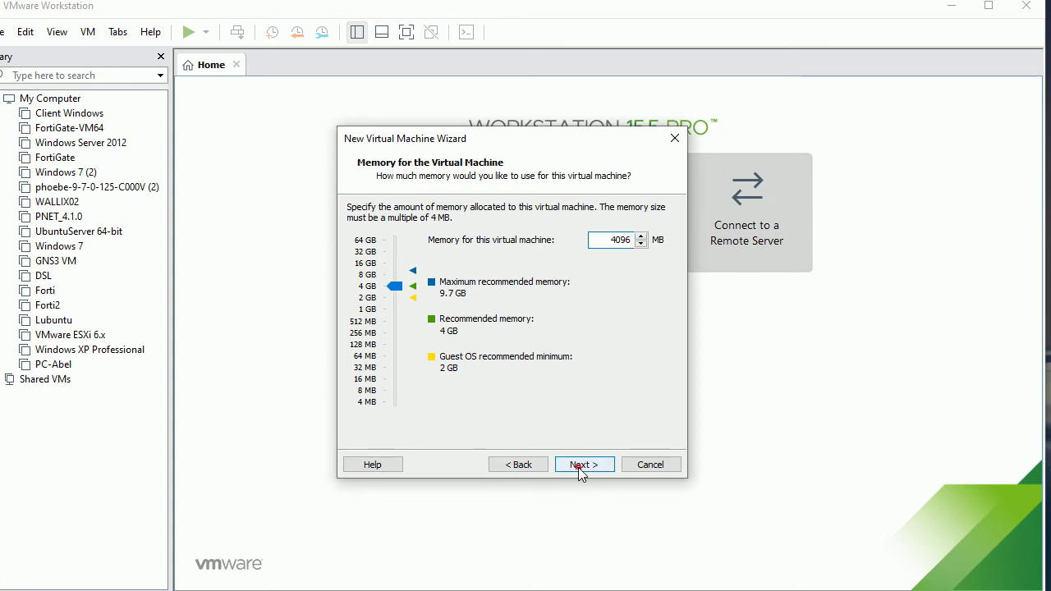
- Accept 4096 MB of memory and continue to the network type page
left_click(580, 465)
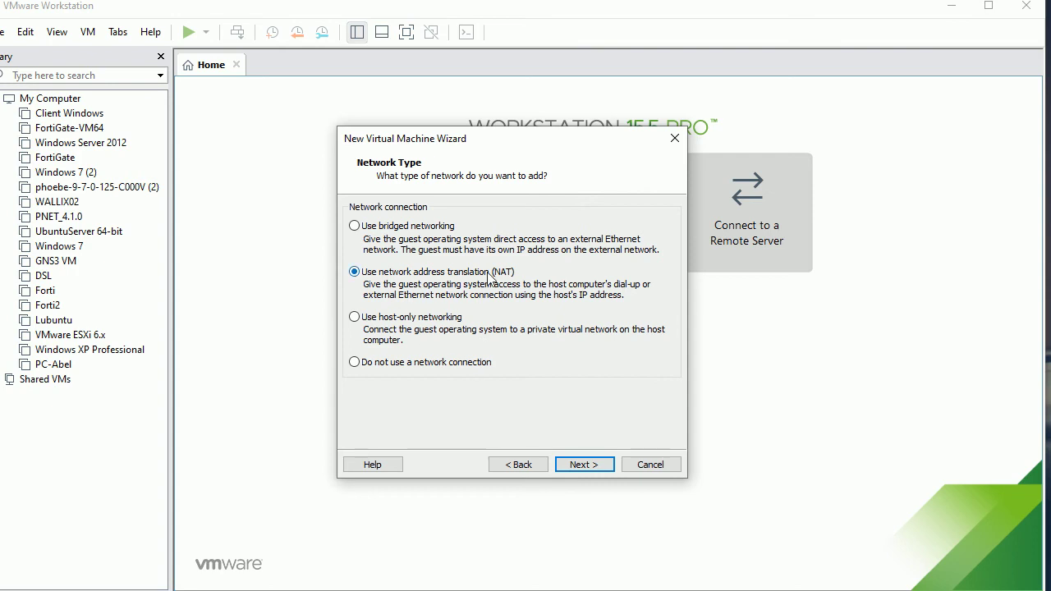
- Keep NAT networking and the LSI Logic I/O controller
left_click(584, 464)
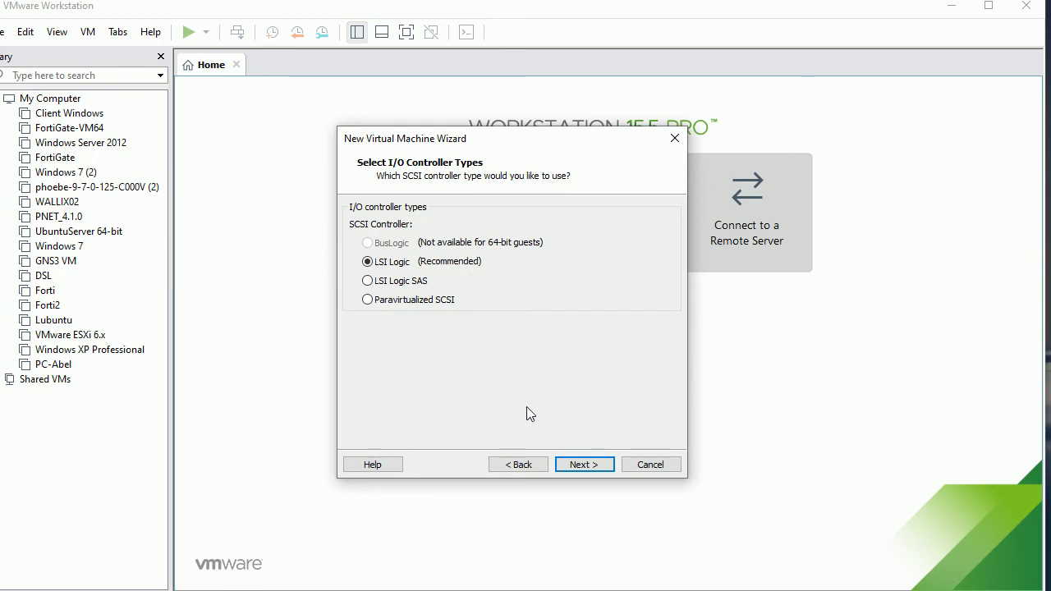
left_click(574, 466)
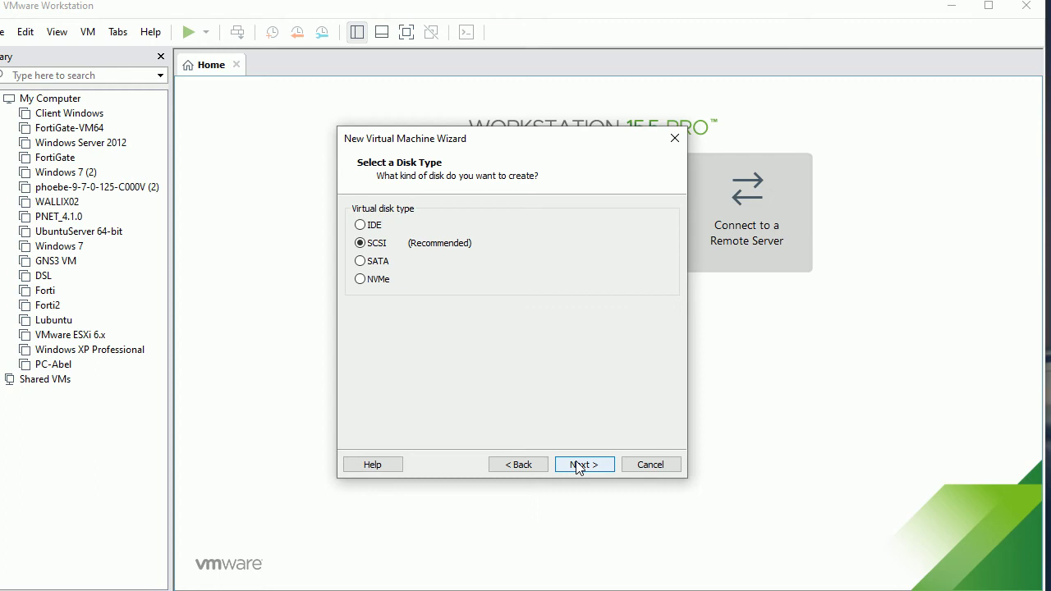
- Keep the SCSI disk type and create a new virtual disk
left_click(578, 468)
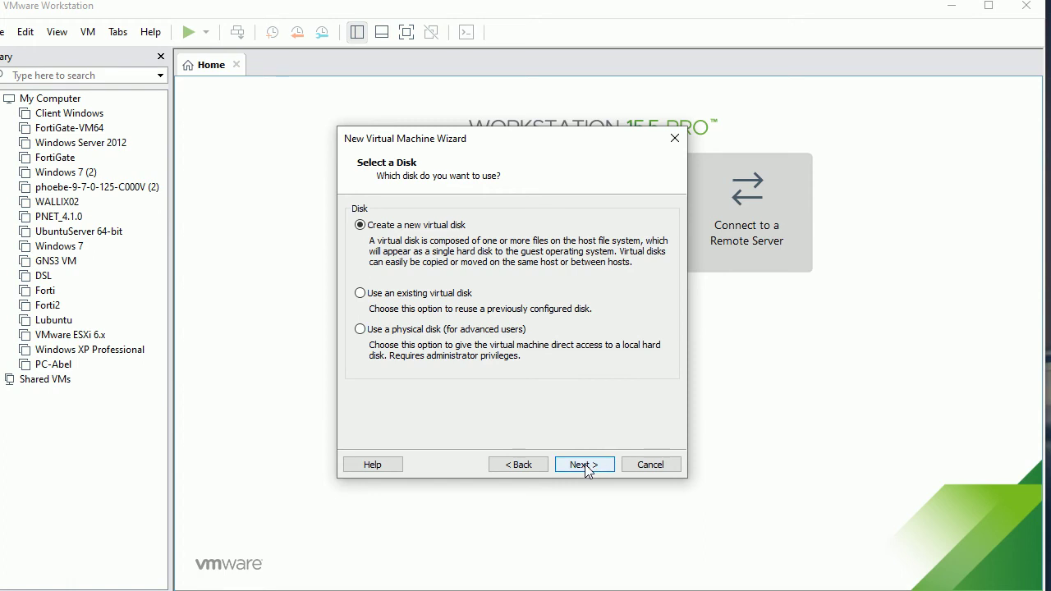
left_click(585, 464)
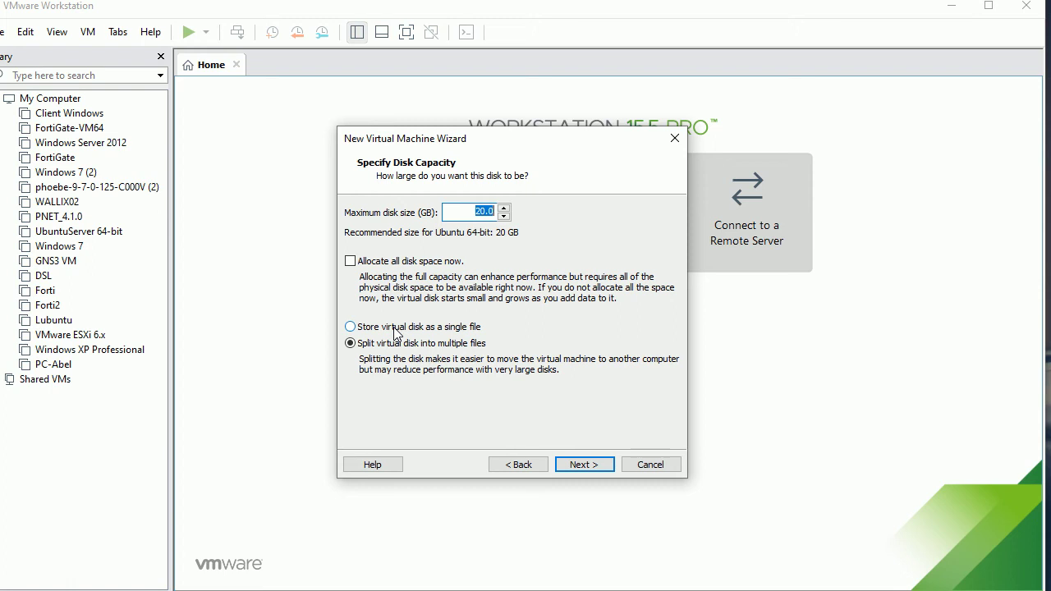
left_click(395, 329)
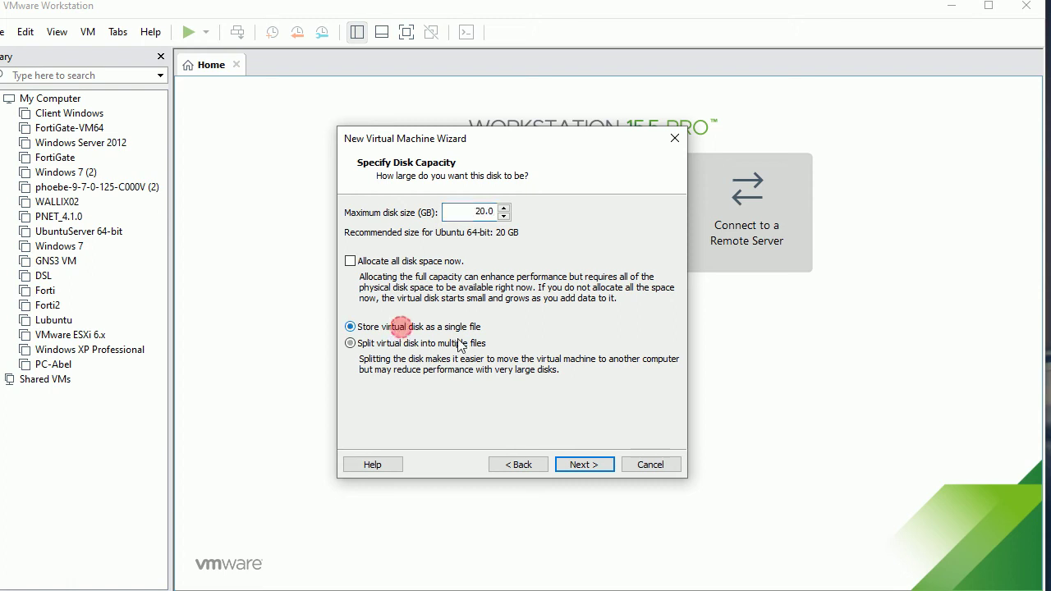
left_click(406, 344)
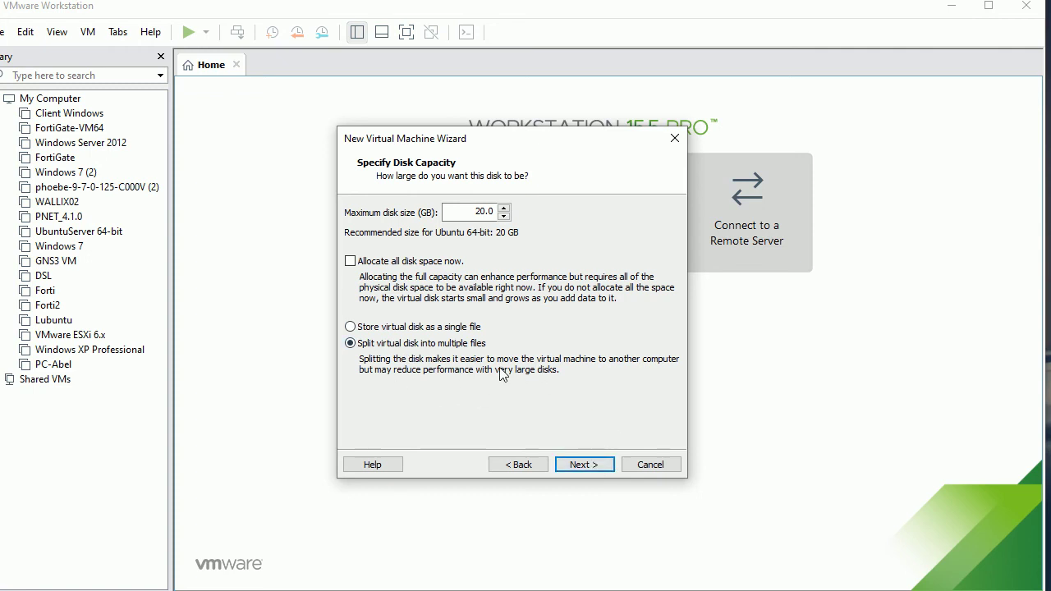
- Accept the 20 GB disk size and the default Lubuntu_Abel.vmdk disk file
left_click(580, 465)
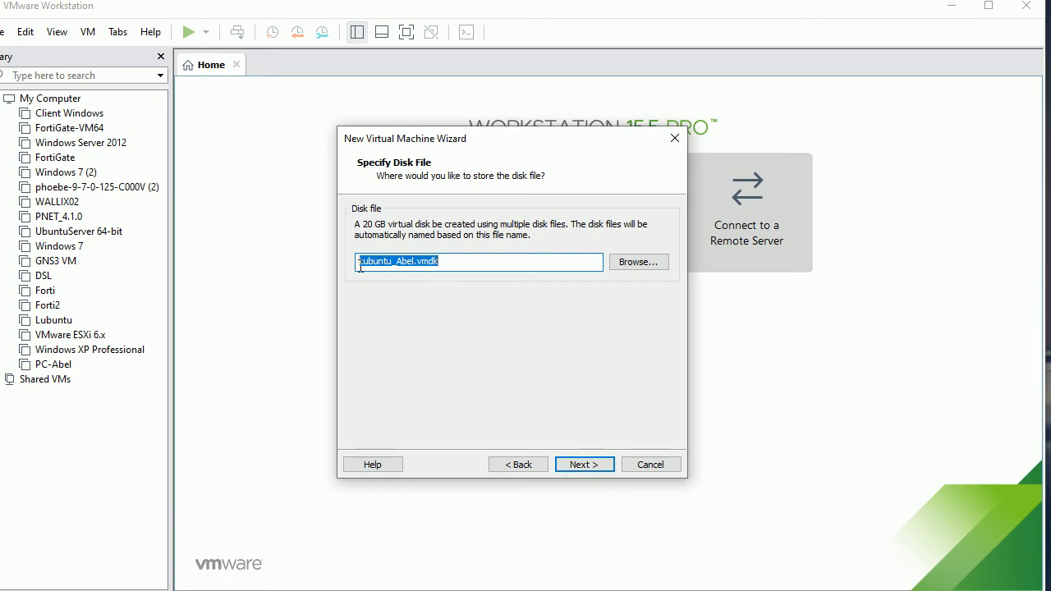
left_click(588, 470)
left_click(502, 465)
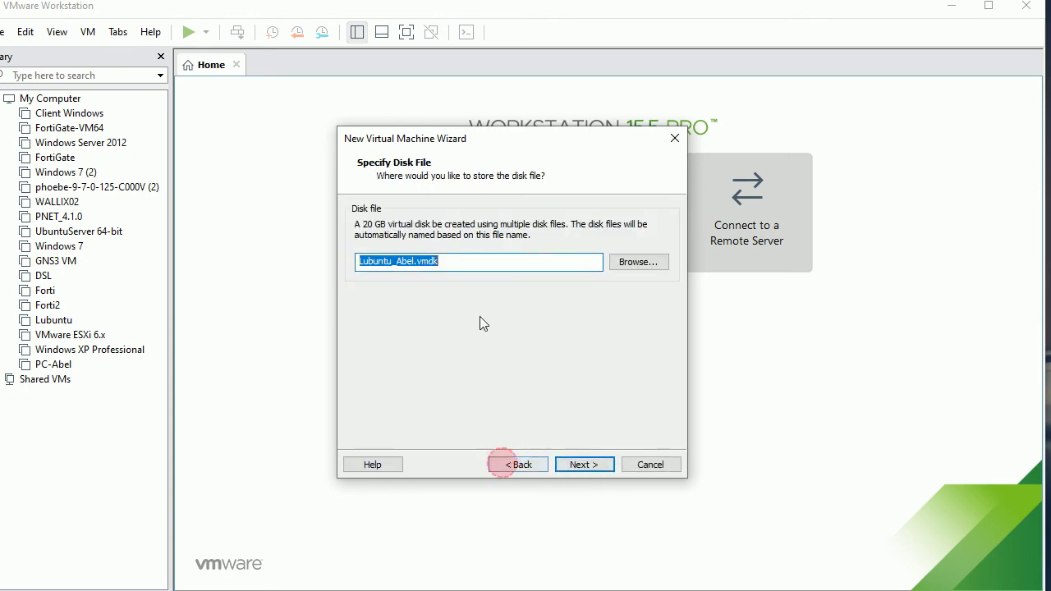
left_click(647, 264)
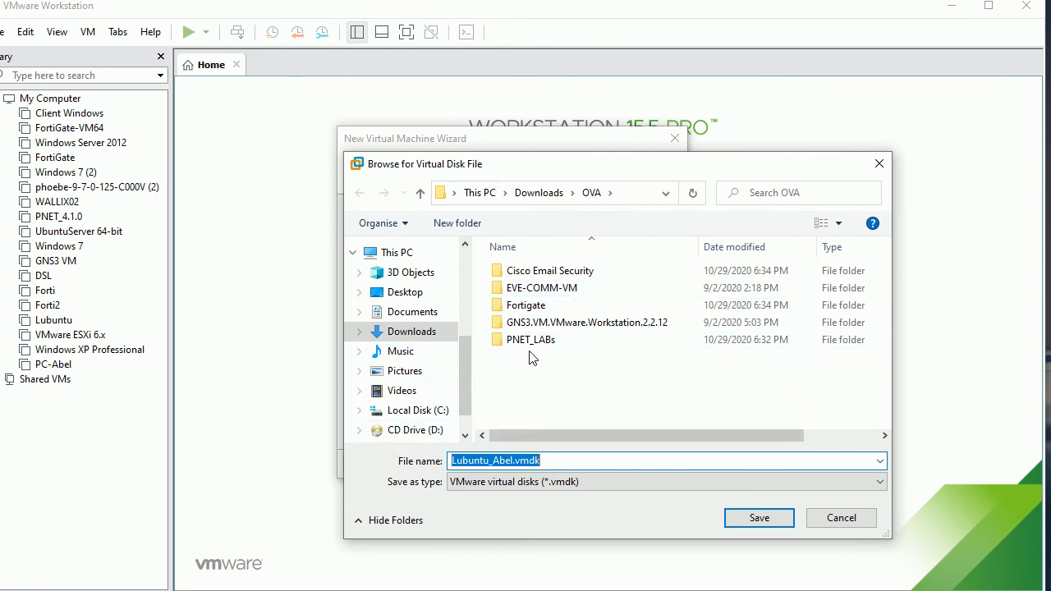
left_click(841, 518)
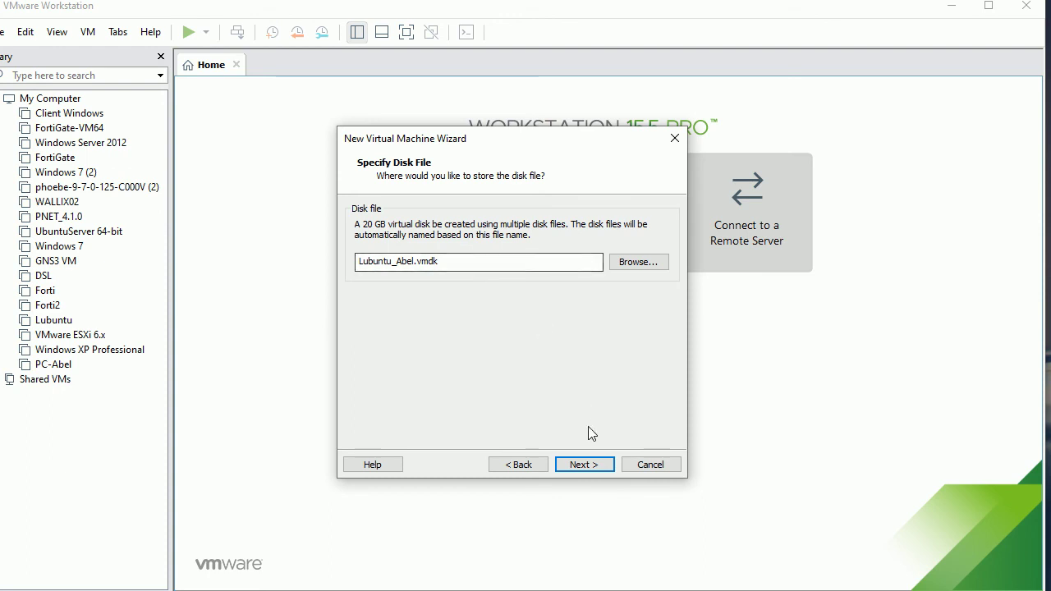
left_click(583, 464)
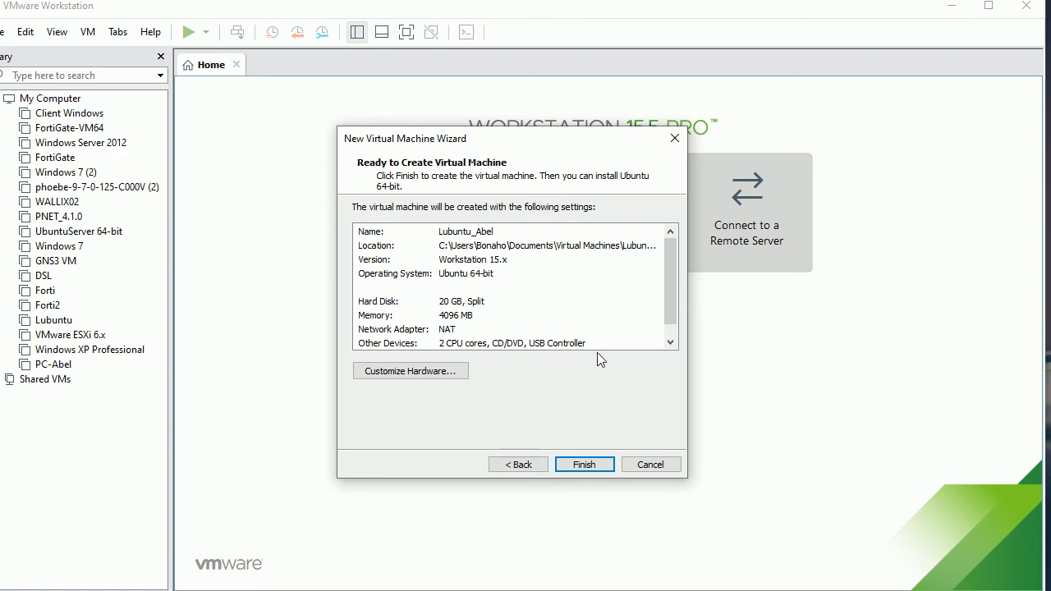
left_click(669, 342)
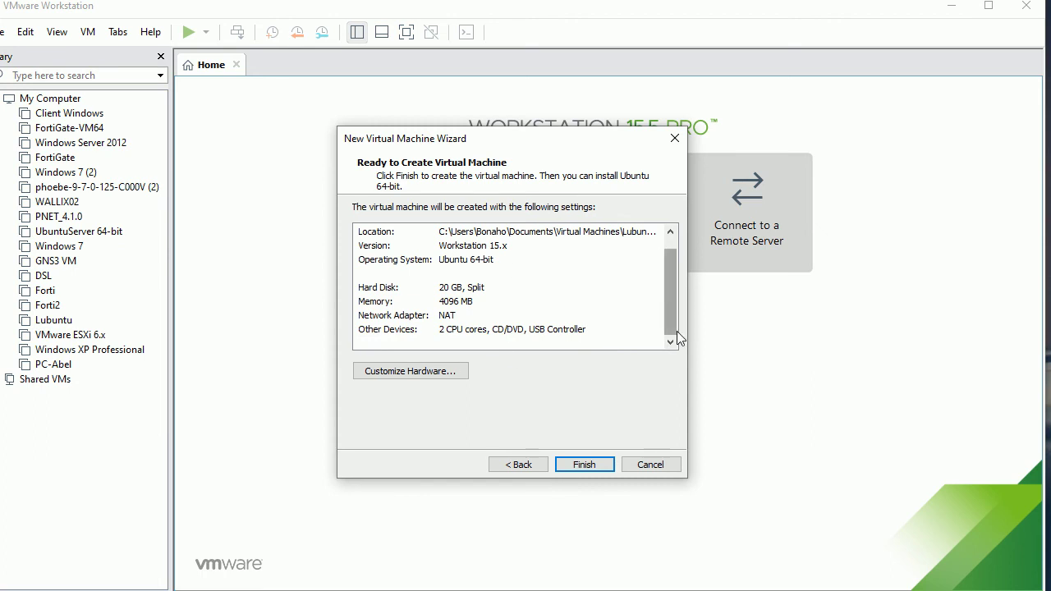
scroll(674, 272, "up", 1)
left_click(437, 373)
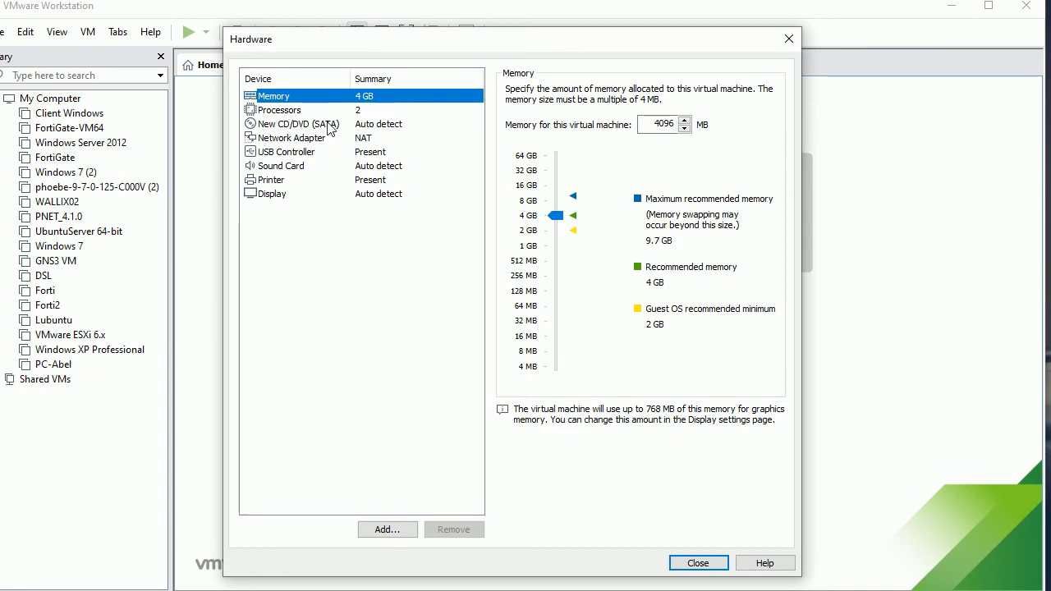
- Point the new VM's CD/DVD (SATA) at Downloads\ISO\lubuntu-20.10-desktop-amd64.iso and close hardware settings
left_click(317, 123)
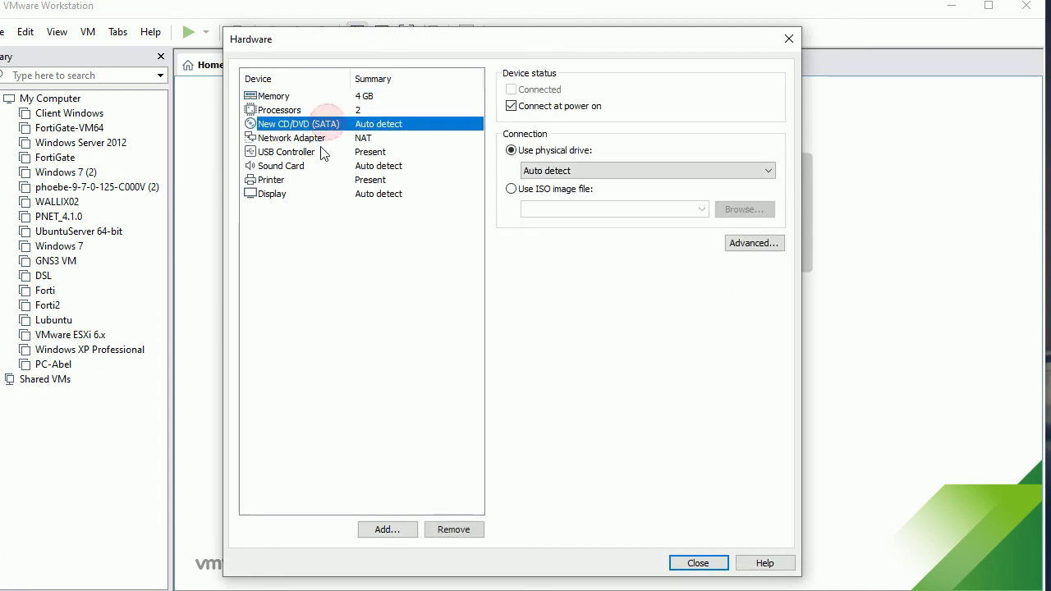
left_click(540, 191)
left_click(743, 209)
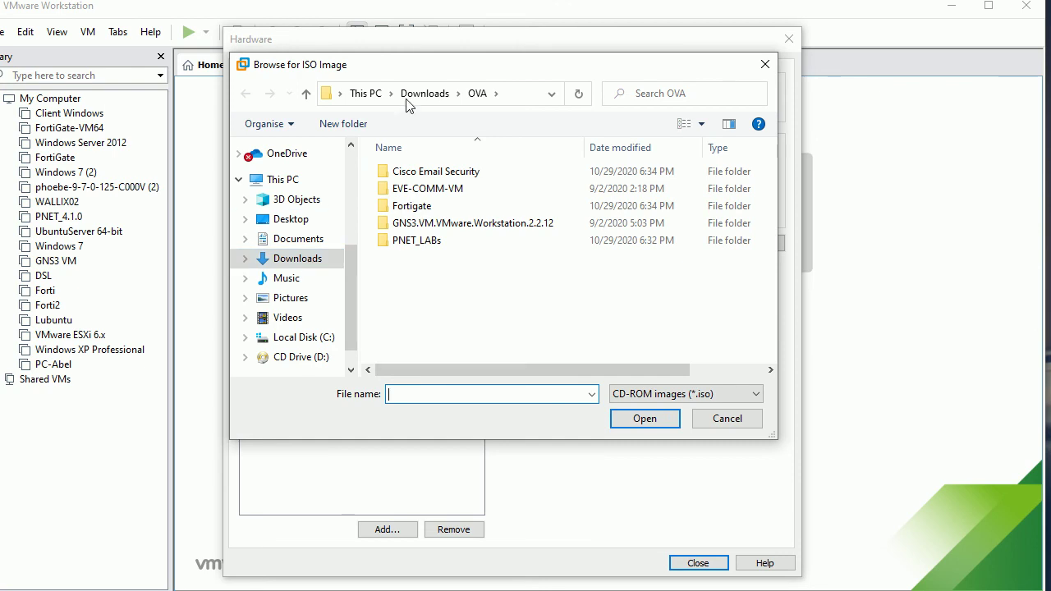
left_click(426, 93)
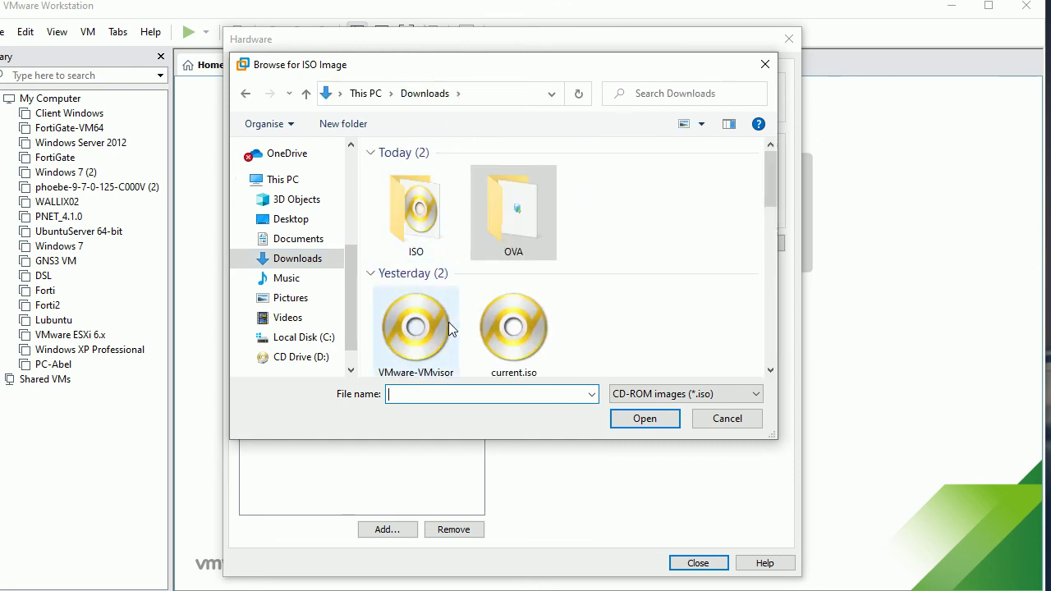
double_click(424, 219)
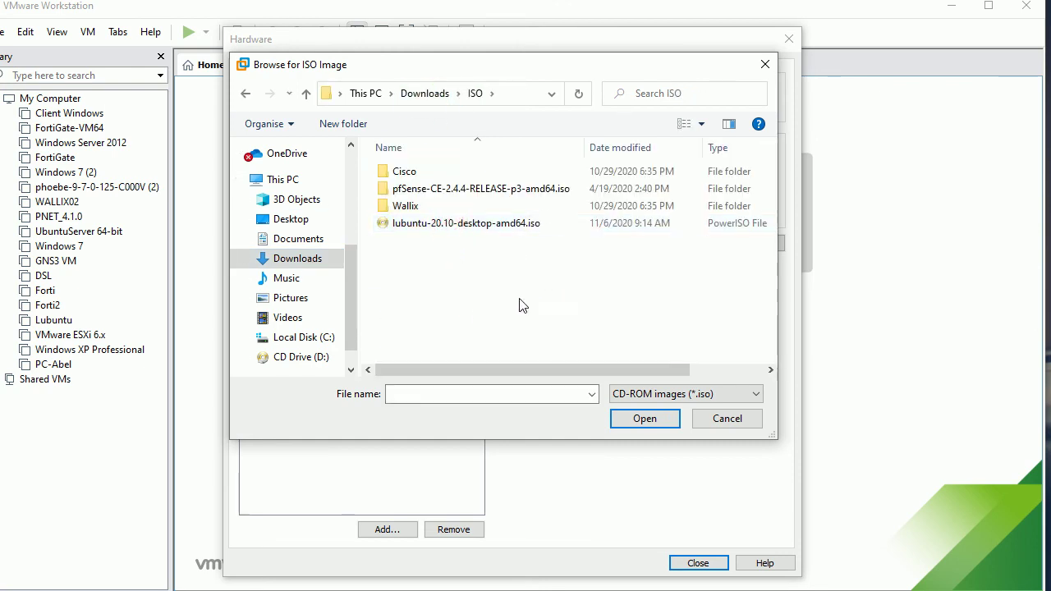
left_click(479, 226)
left_click(645, 419)
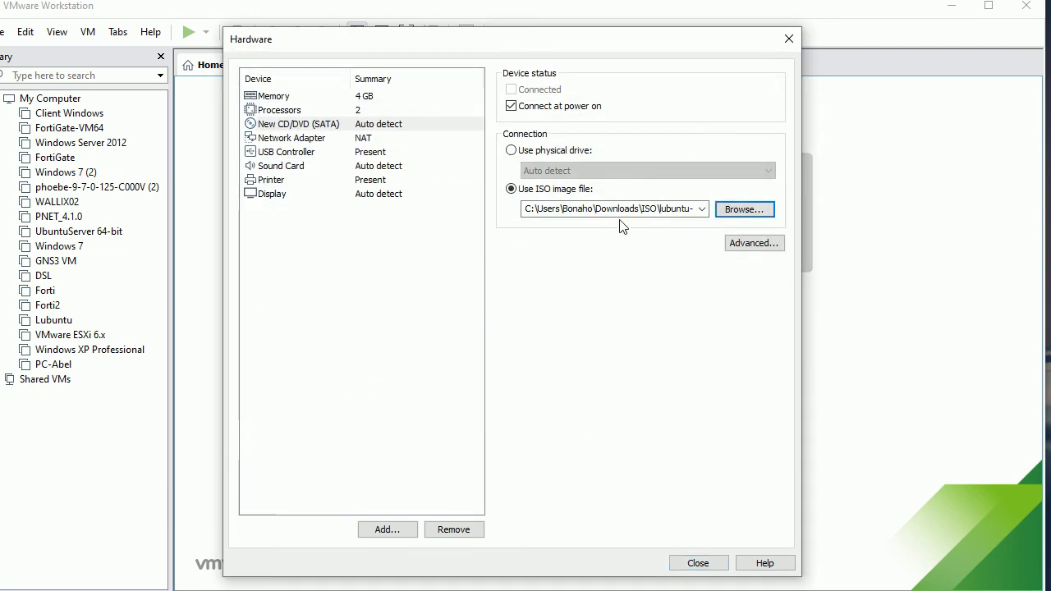
left_click(700, 563)
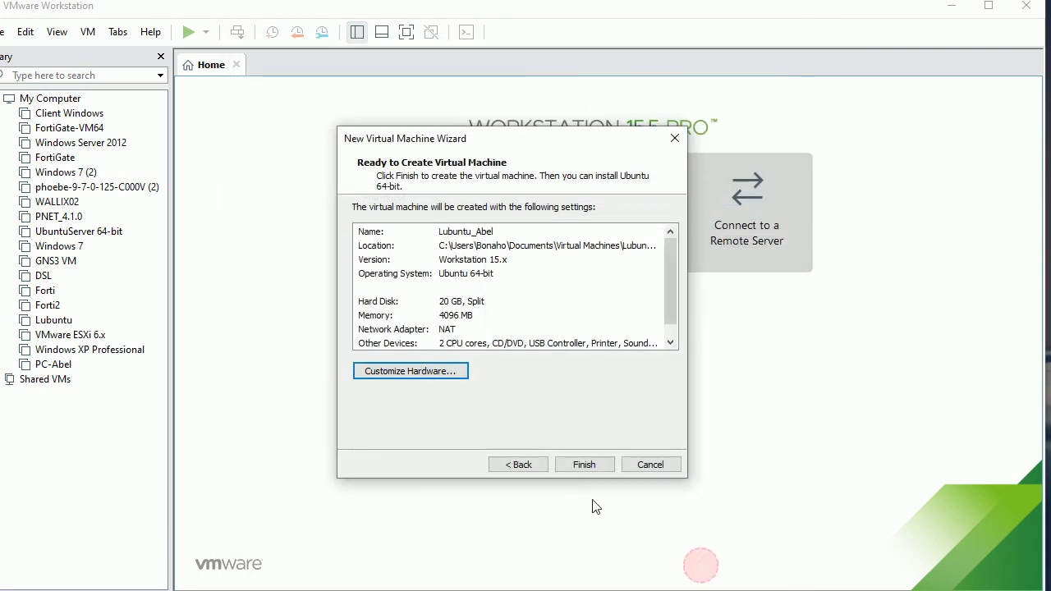
- Create Lubuntu_Abel, power it on, and boot the Lubuntu (safe graphics) GRUB entry
left_click(587, 465)
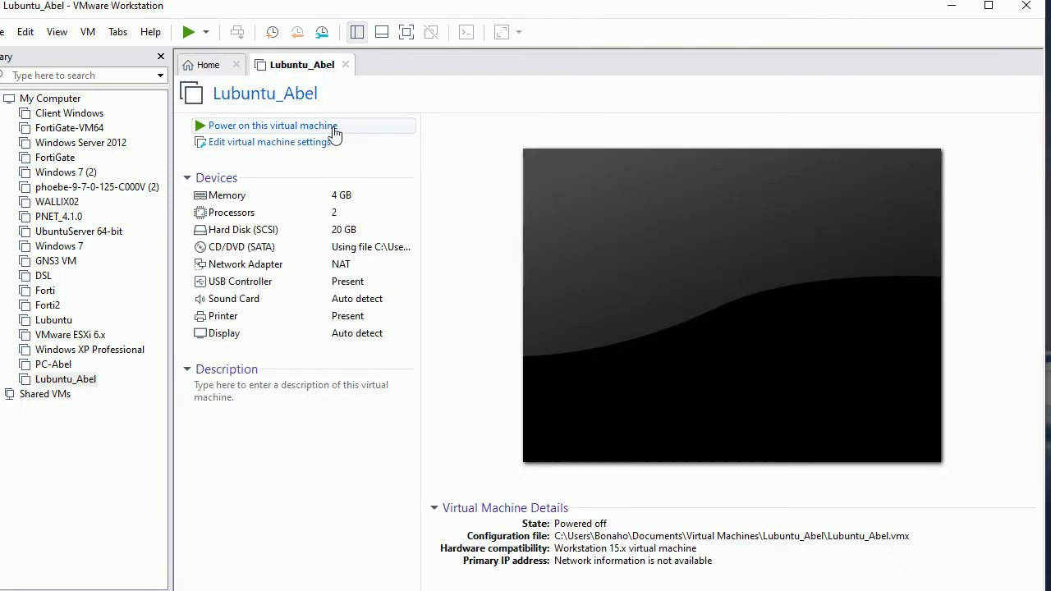
left_click(482, 277)
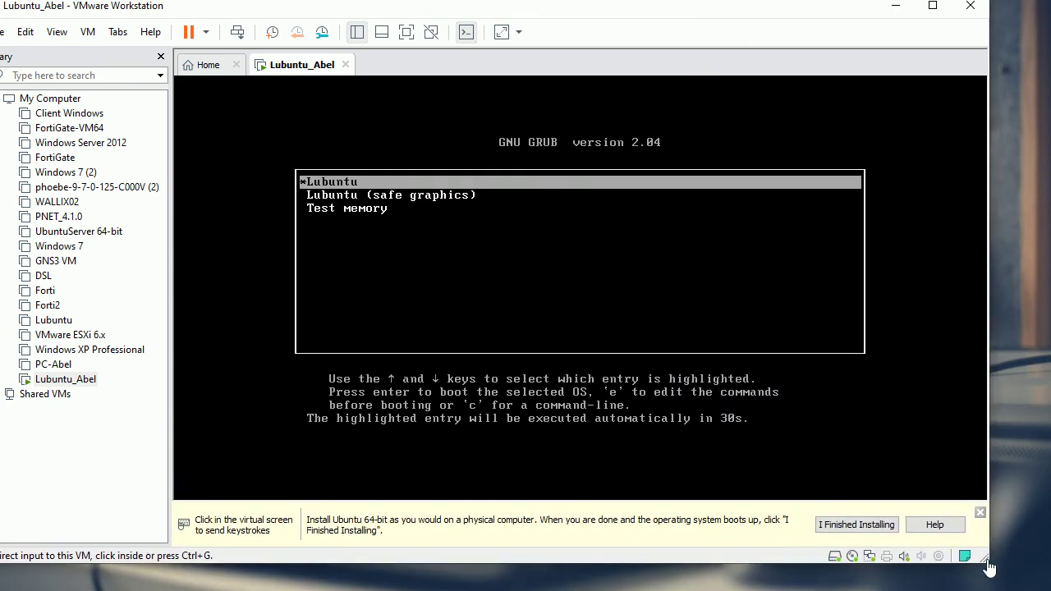
left_click(430, 230)
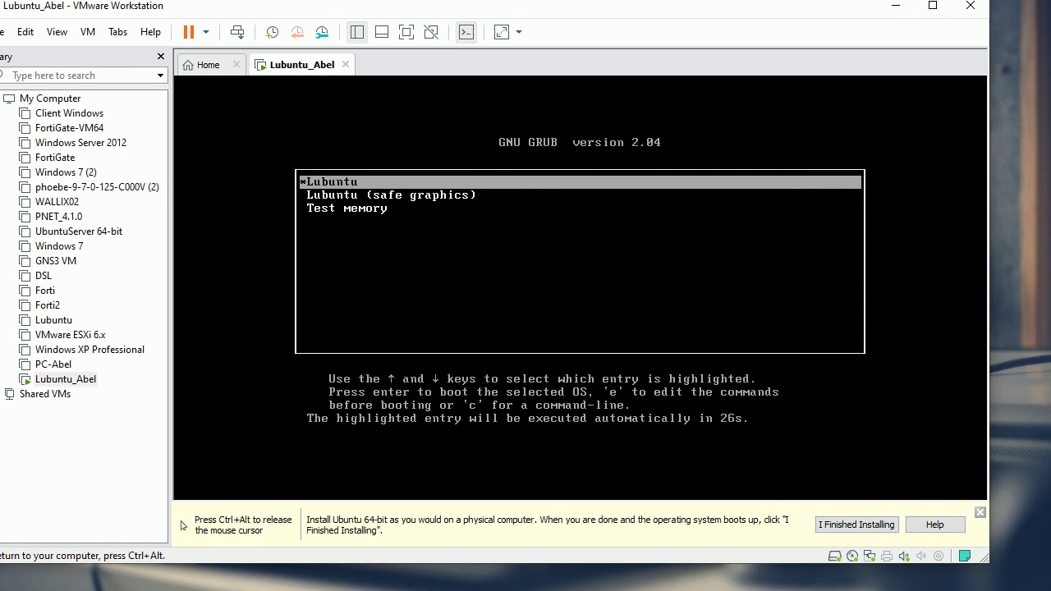
key("Down")
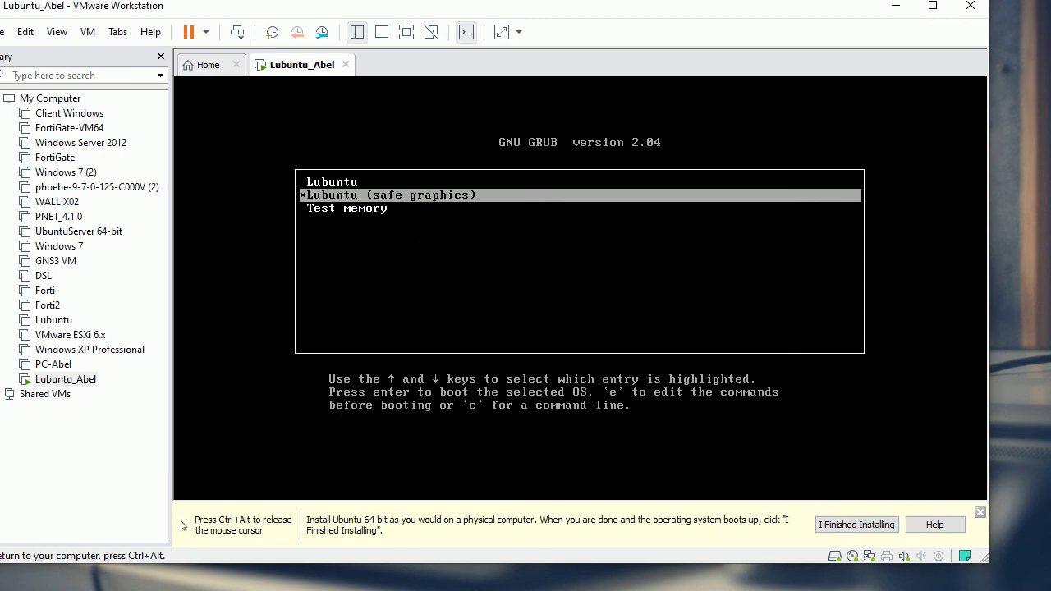
key("Return")
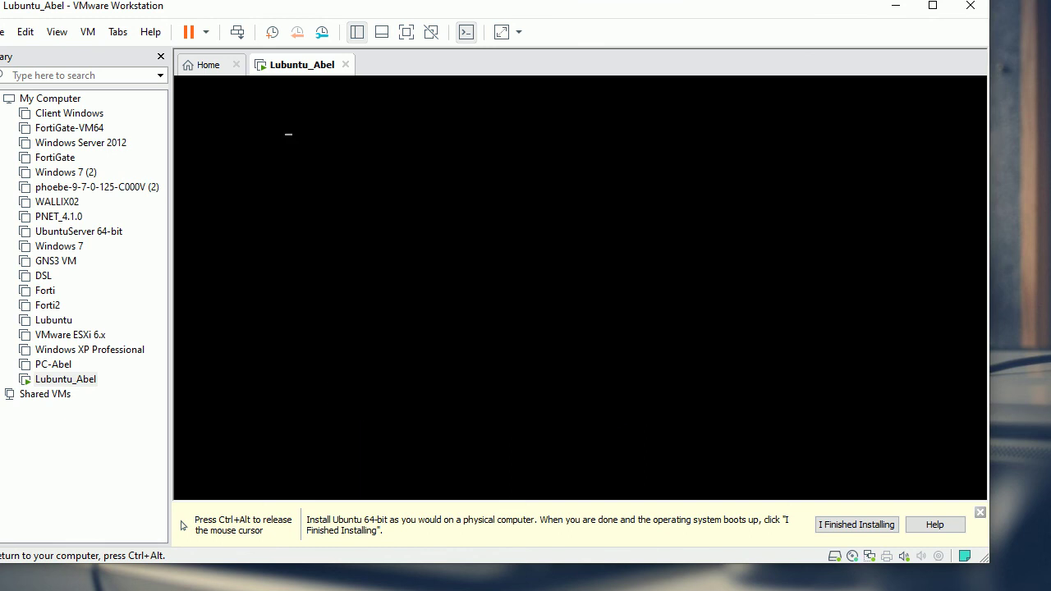
- Dismiss the hint bar and skip the boot-time filesystem check with Ctrl+C
key("ctrl+alt")
left_click(979, 512)
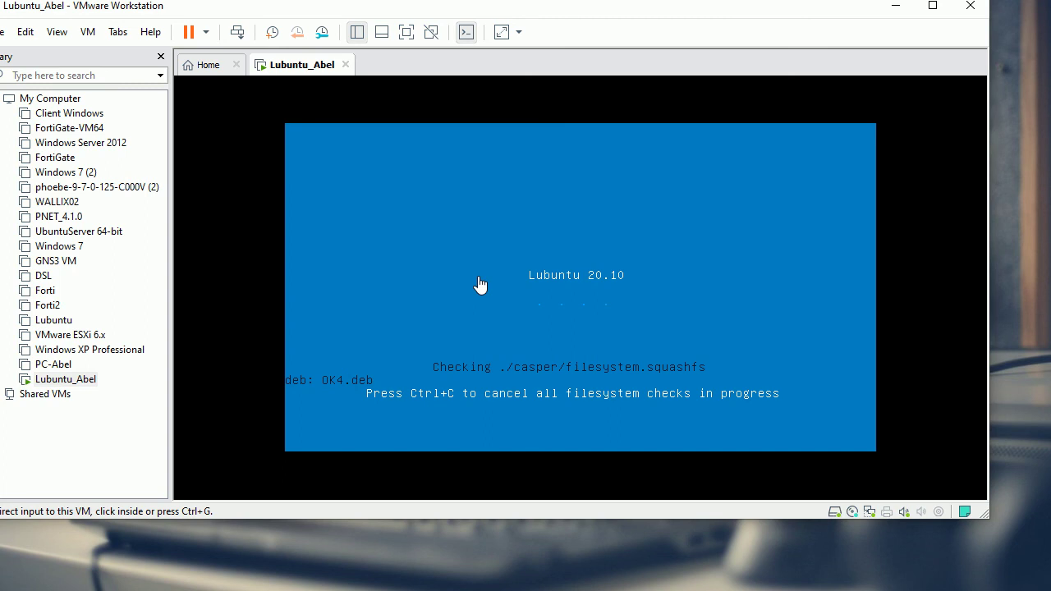
left_click(490, 392)
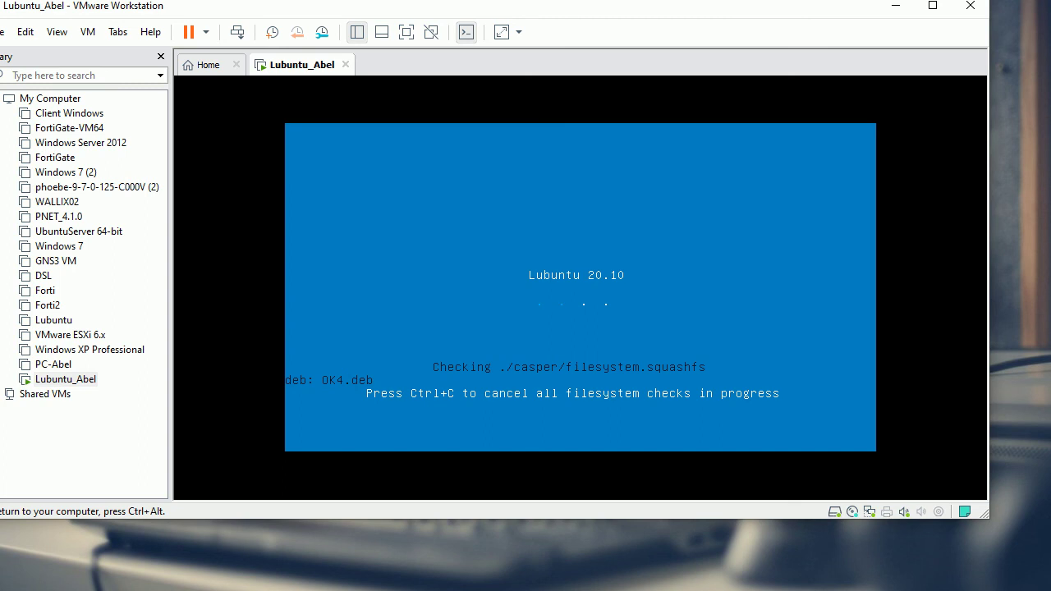
key("ctrl+c")
left_click(345, 468)
key("ctrl+alt")
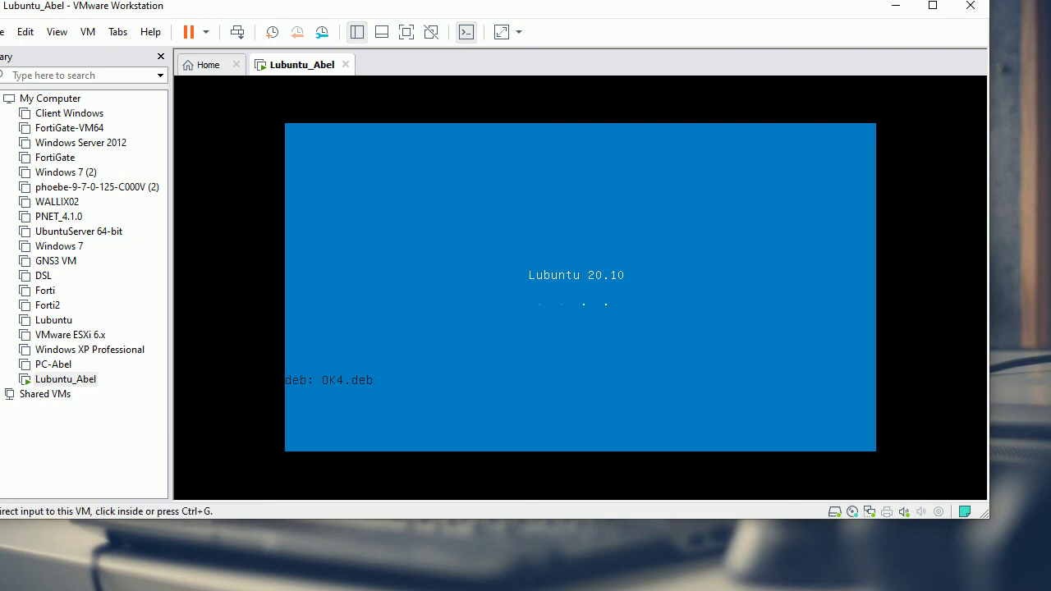
key("ctrl+g")
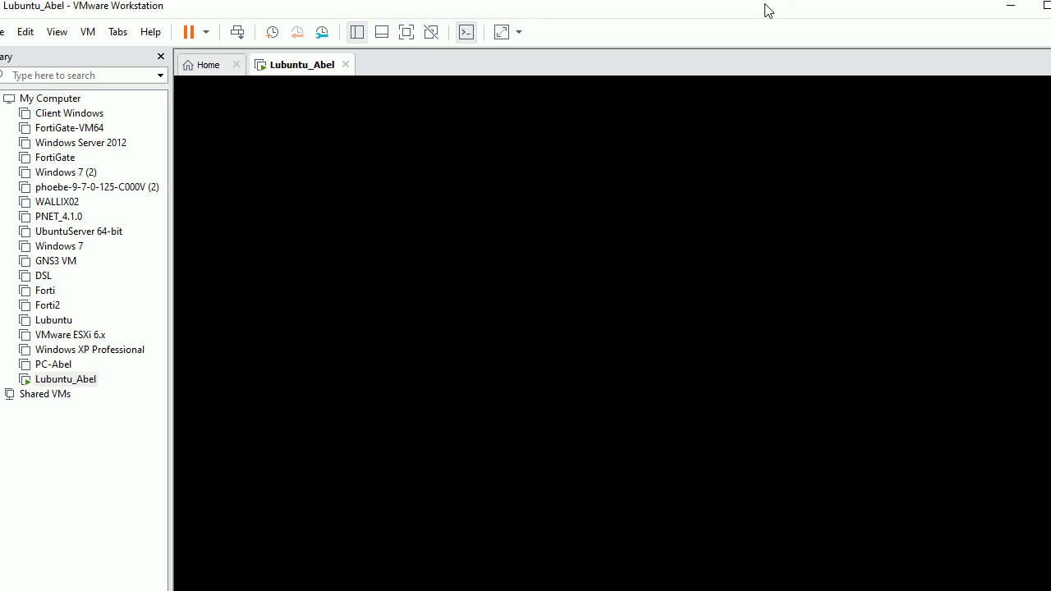
- Wait for Lubuntu_Abel to reach the live desktop with its Install Lubuntu 20.10 launcher
left_click_drag(1041, 153, 1042, 255)
left_click_drag(1043, 398, 1026, 244)
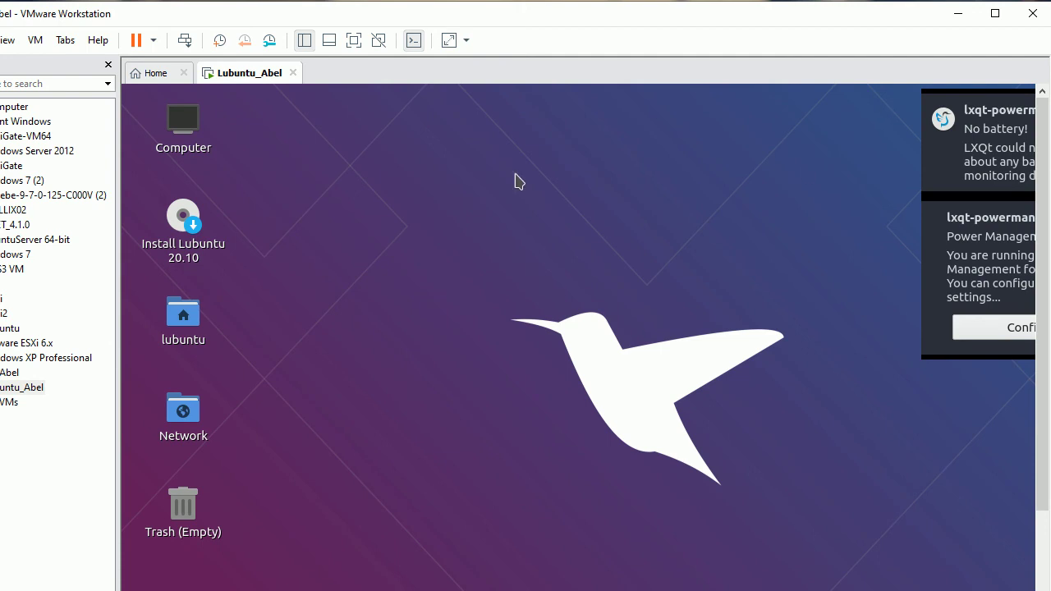
left_click(187, 281)
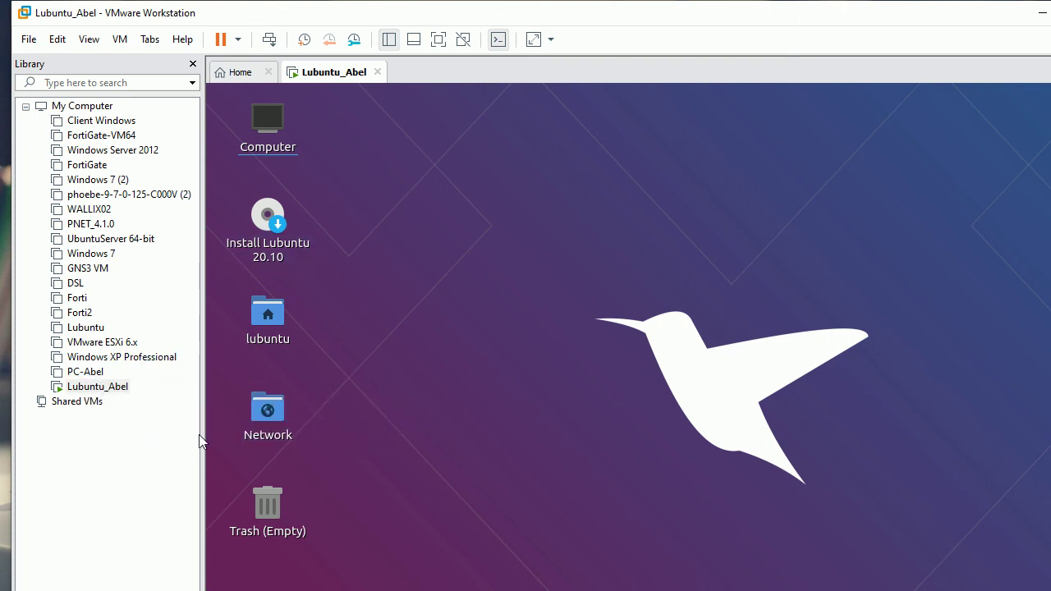
- Open the existing Lubuntu VM from the Library in its own tab
left_click(86, 328)
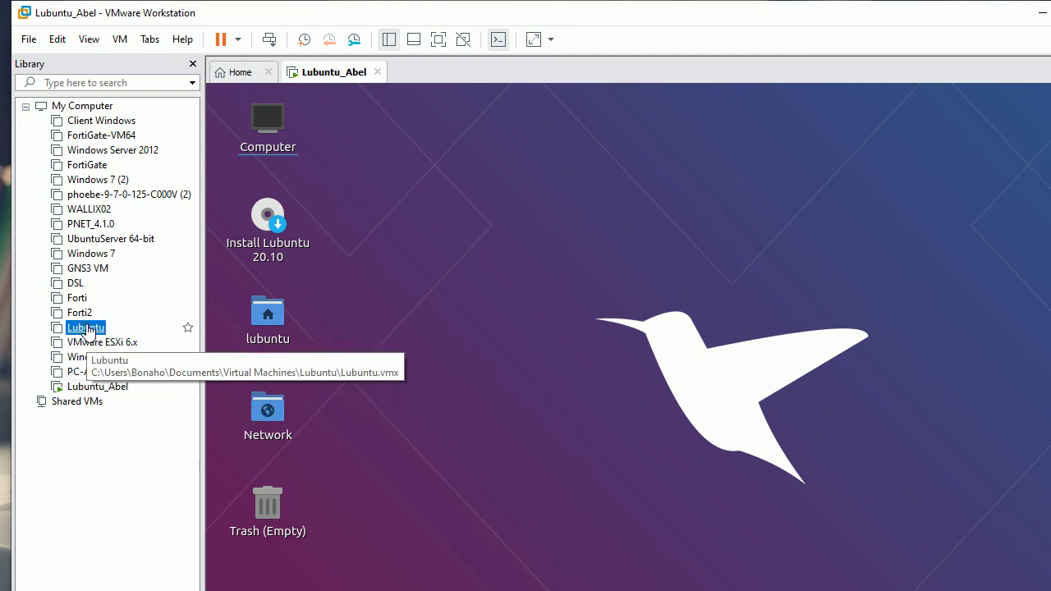
double_click(87, 328)
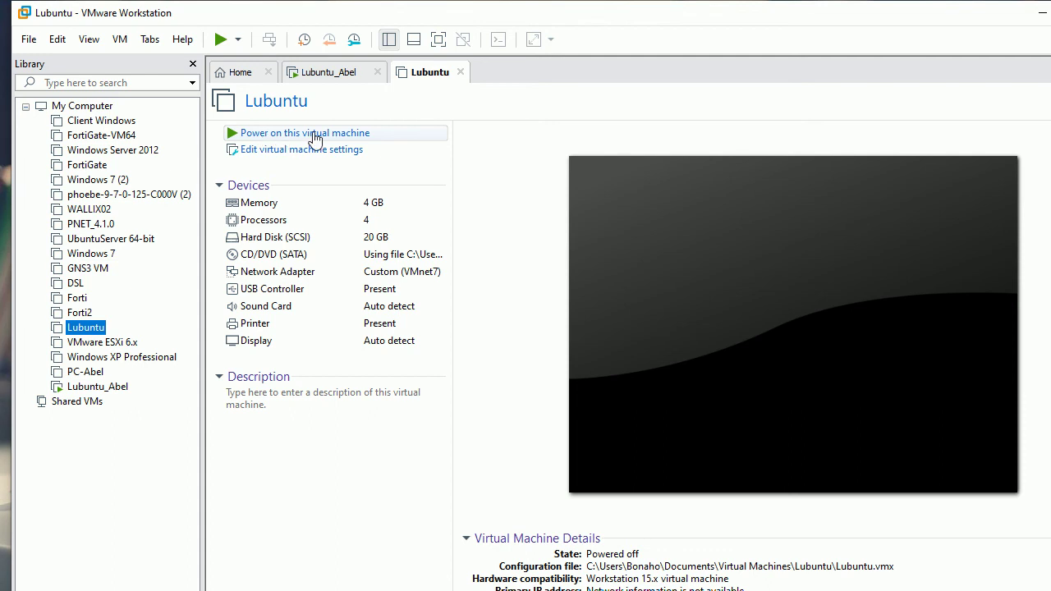
left_click(328, 75)
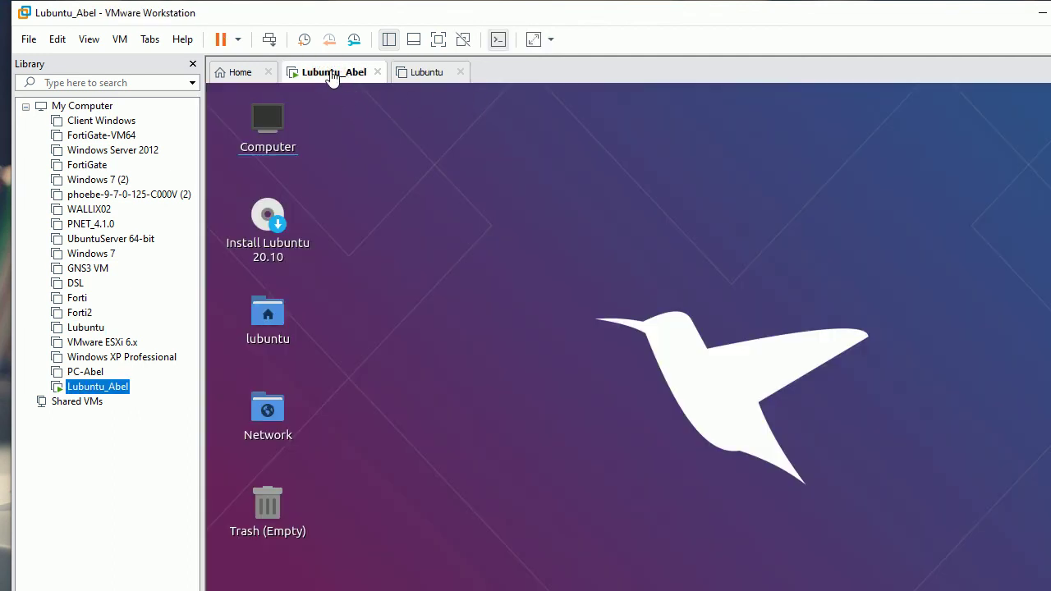
left_click(426, 74)
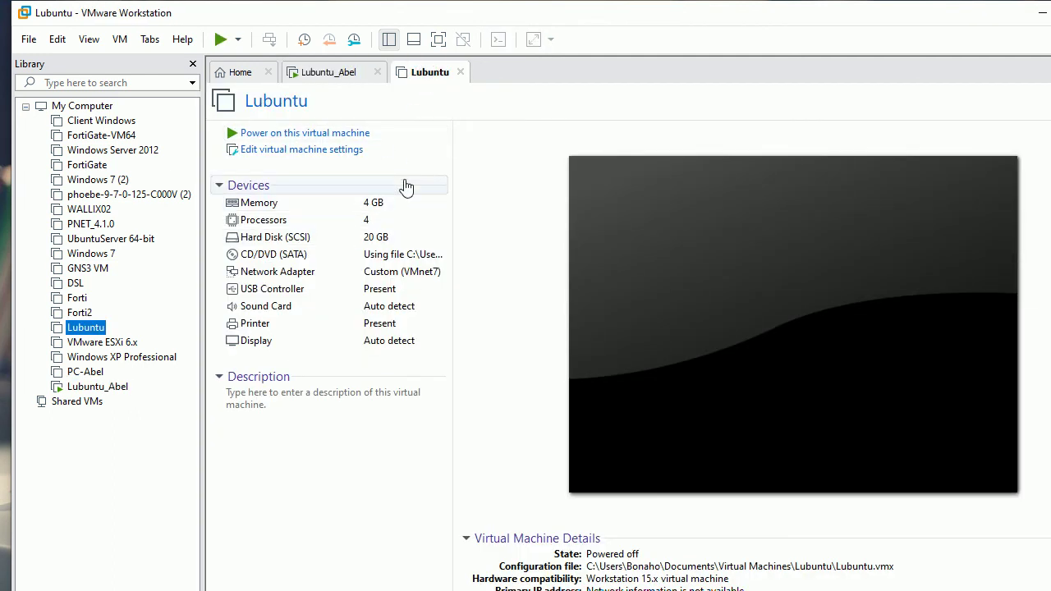
- Power off Lubuntu_Abel, then show the Lubuntu VM's summary (4 processors, VMnet7)
left_click(318, 76)
right_click(319, 76)
mouse_move(395, 107)
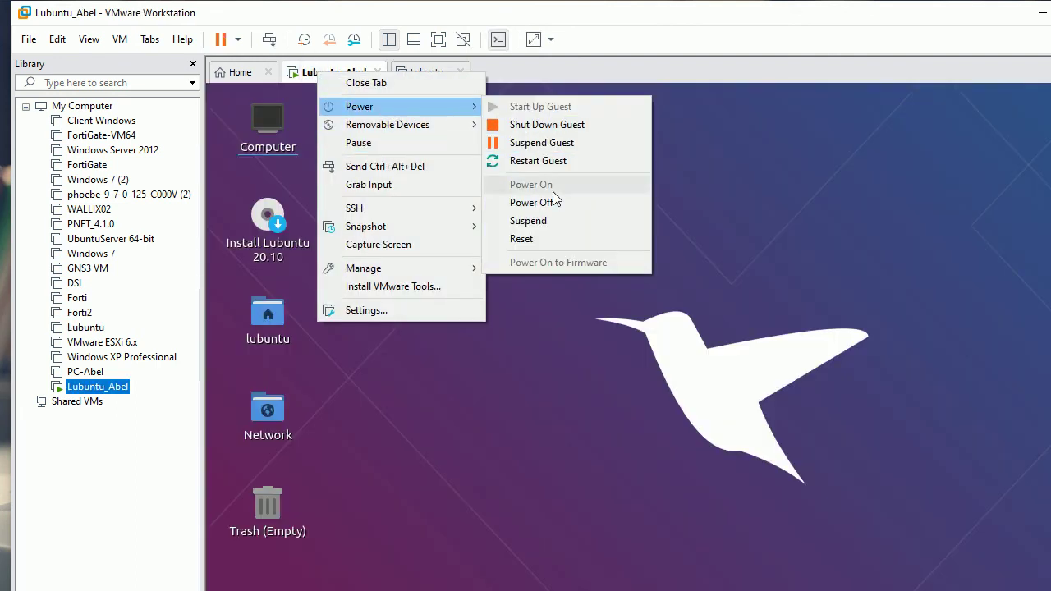
left_click(547, 203)
left_click(588, 376)
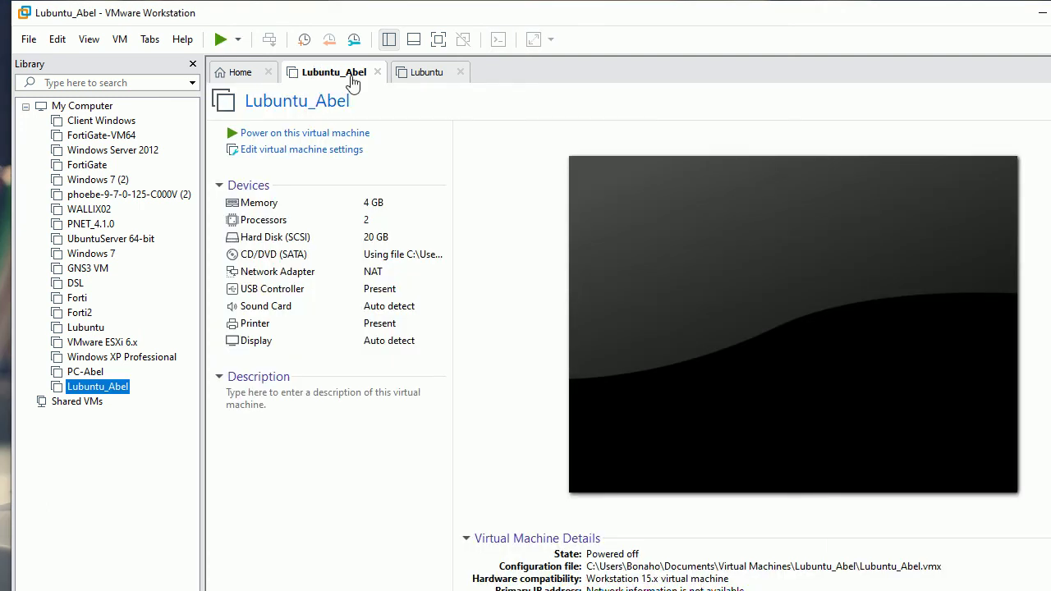
left_click(419, 74)
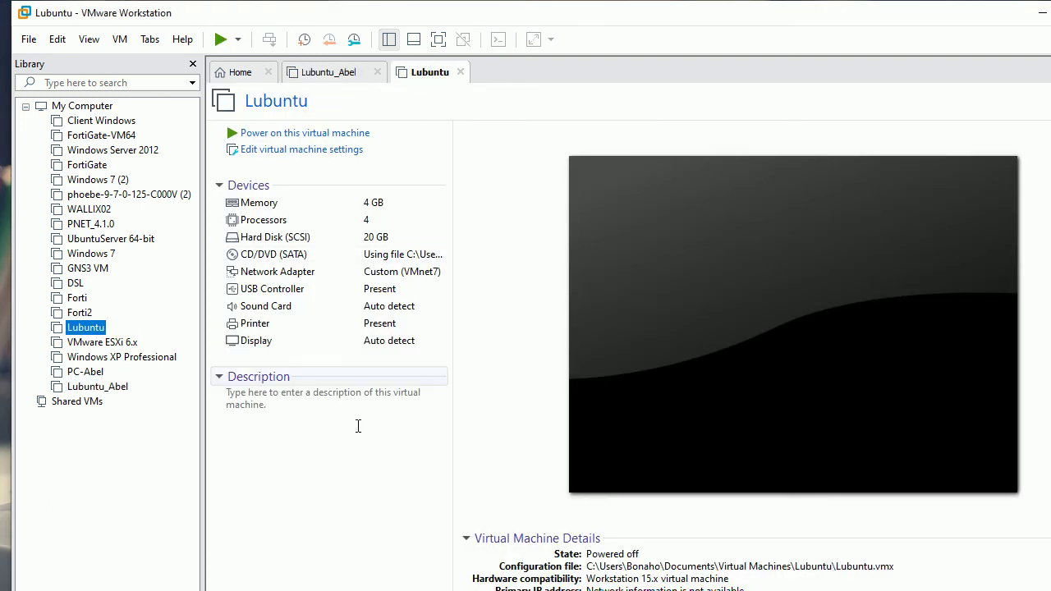
- Power on the Lubuntu VM, dismissing the missing CD image warning and leaving the CD drive unchanged
left_click(304, 135)
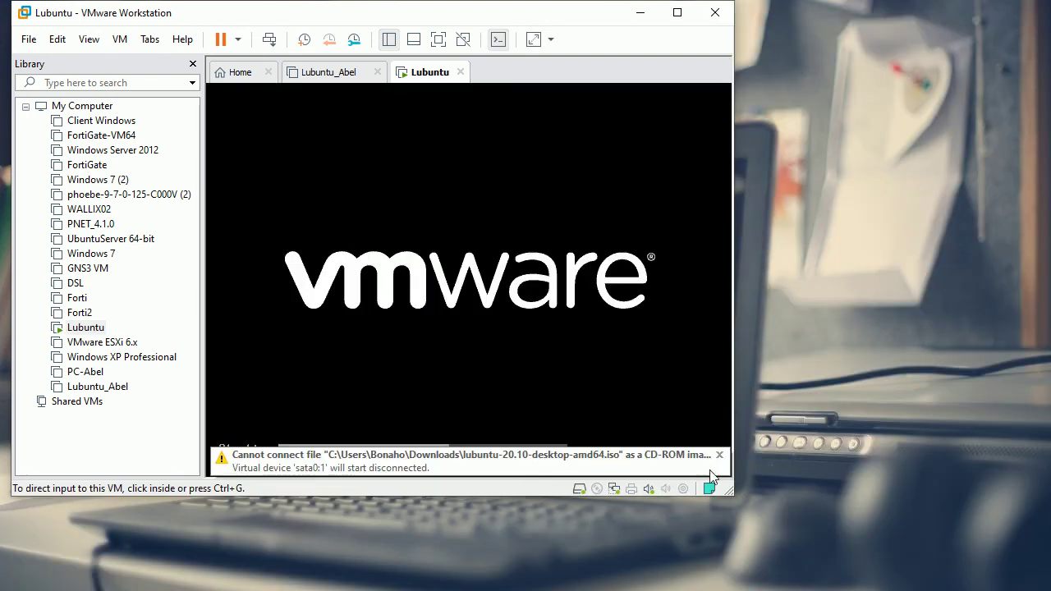
left_click(719, 455)
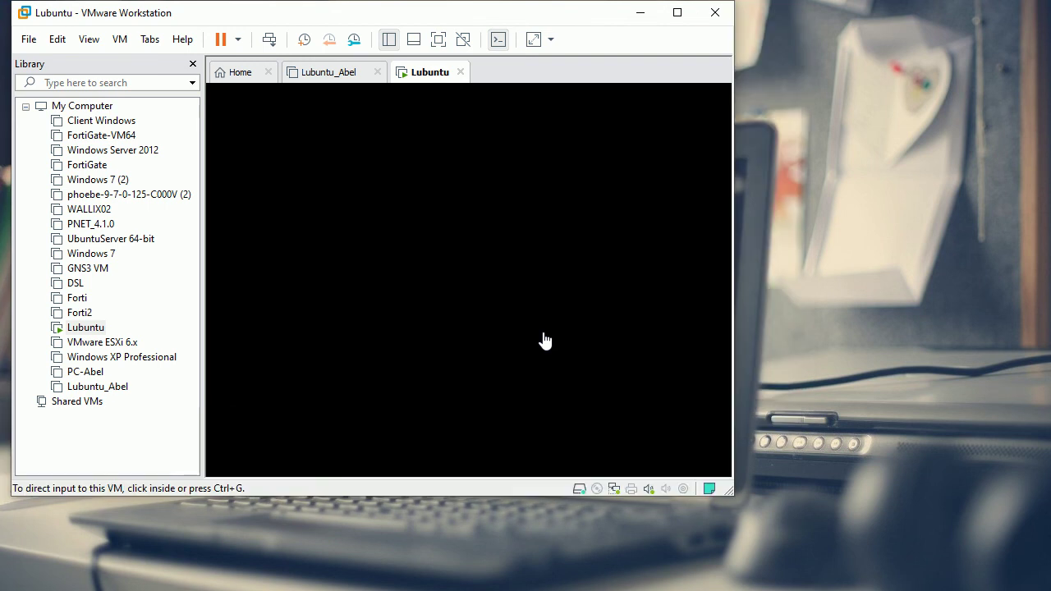
right_click(595, 491)
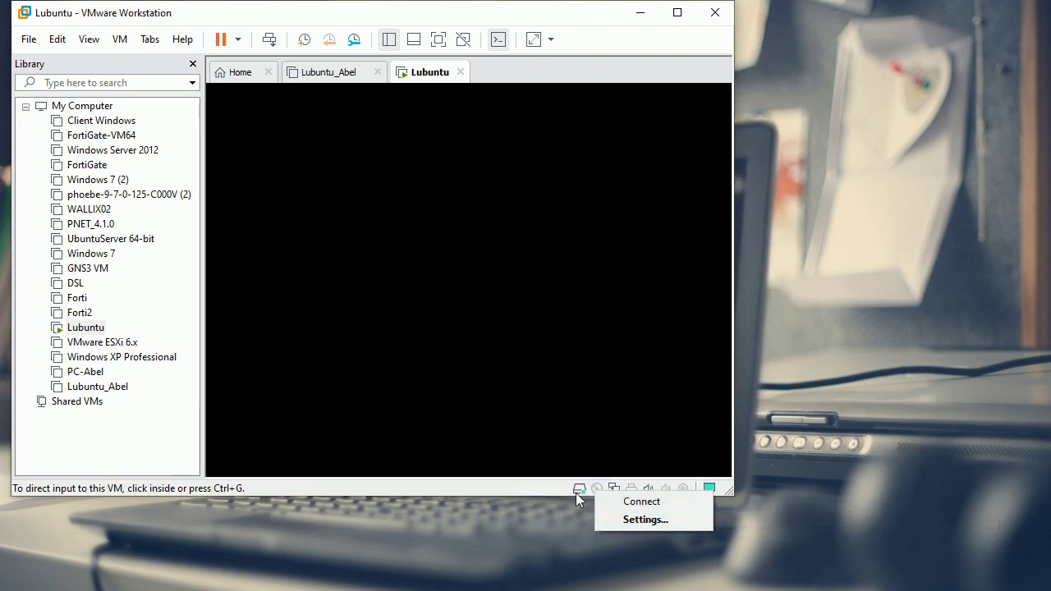
left_click(546, 490)
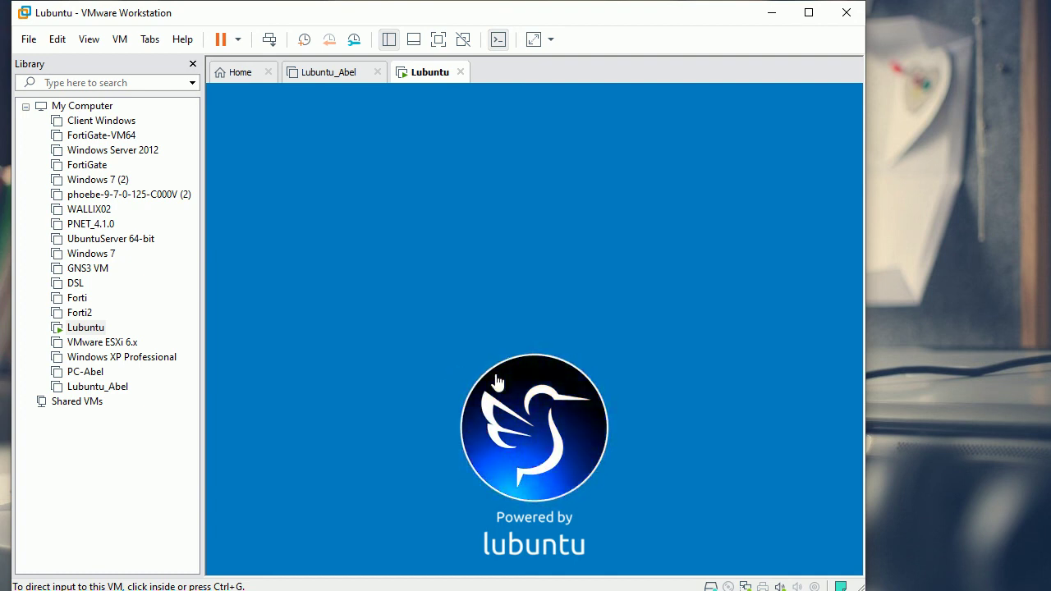
- Change the Lubuntu VM's network adapter from Custom (VMnet7) to NAT in its Settings
right_click(411, 82)
left_click(475, 310)
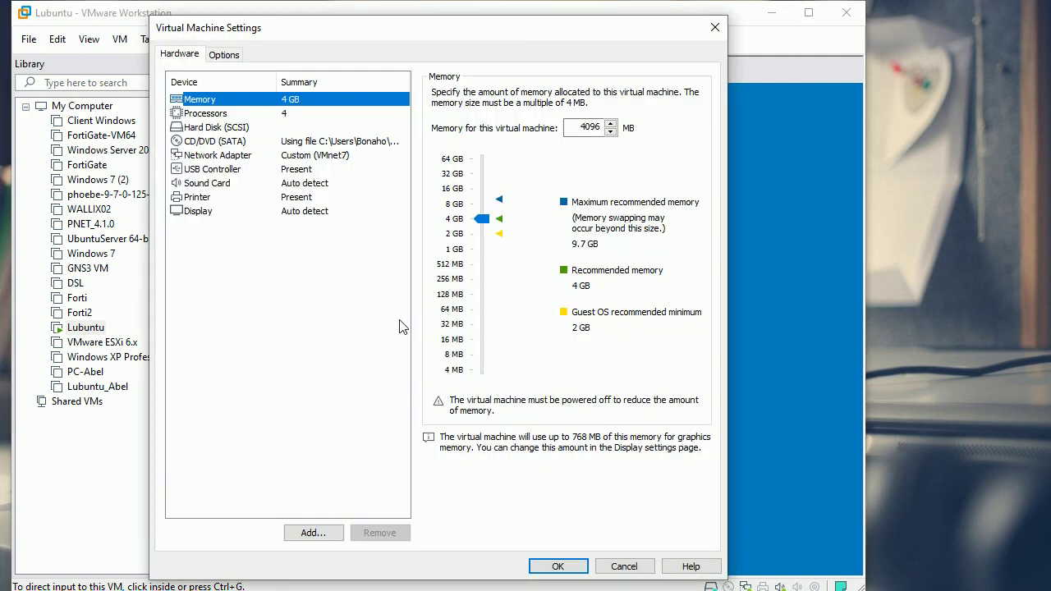
left_click(302, 156)
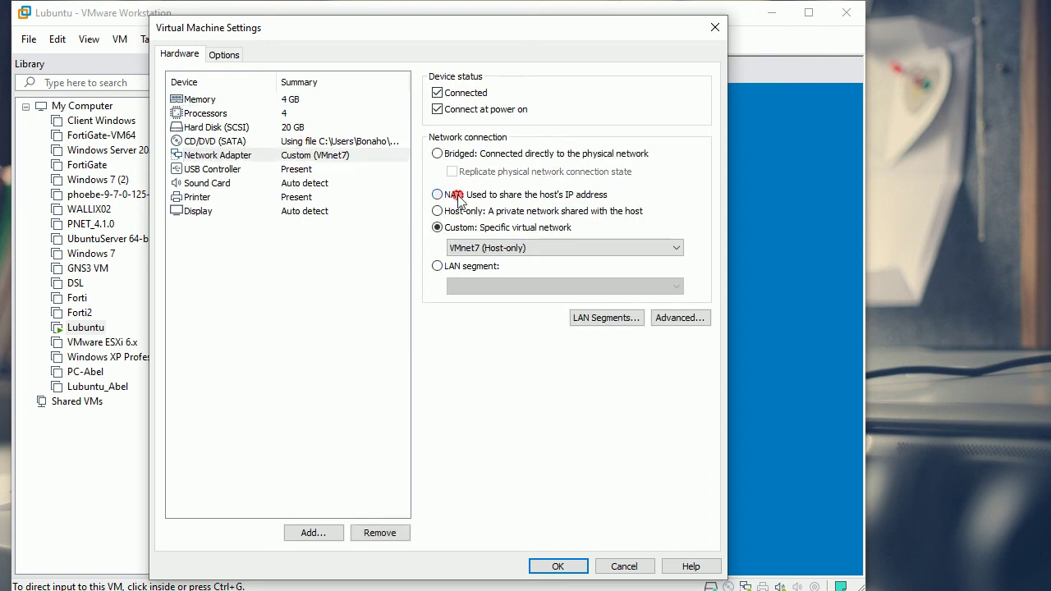
left_click(454, 194)
left_click(293, 289)
left_click(294, 170)
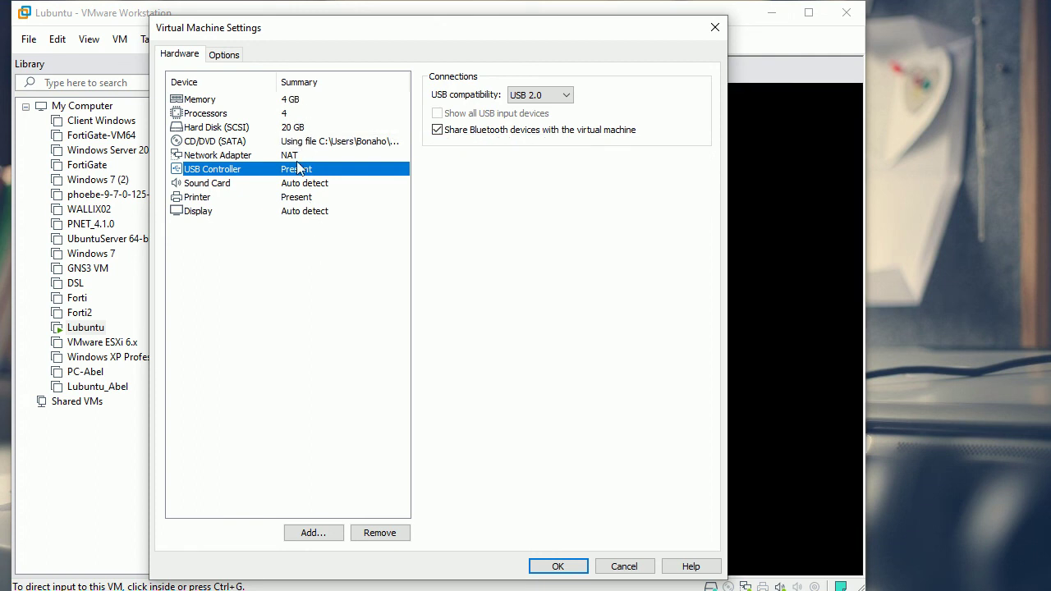
left_click(624, 566)
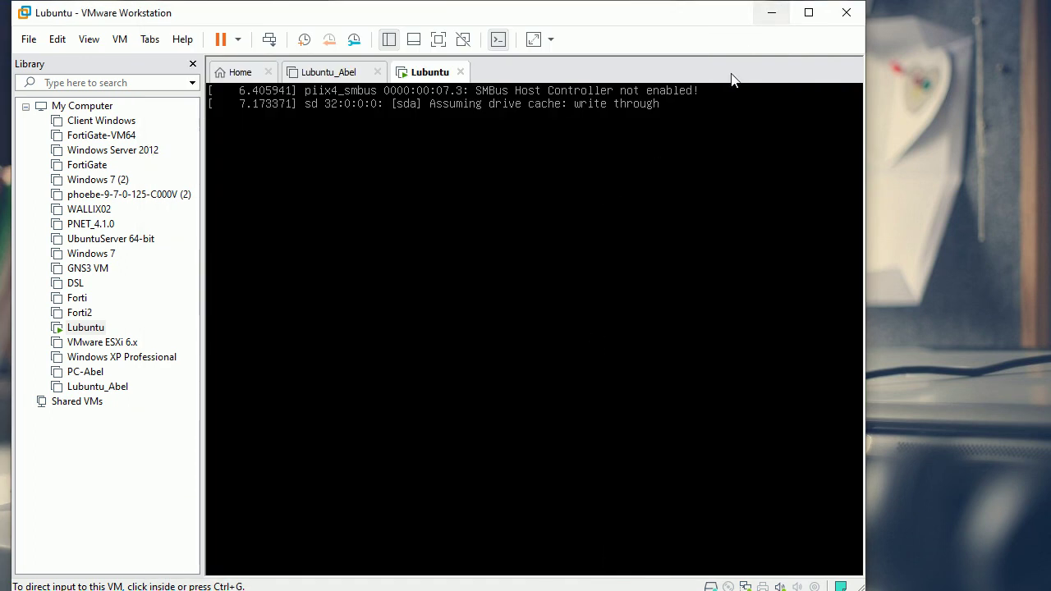
- Enter the user's password at the Lubuntu login screen and submit it; the login fails
left_click(433, 236)
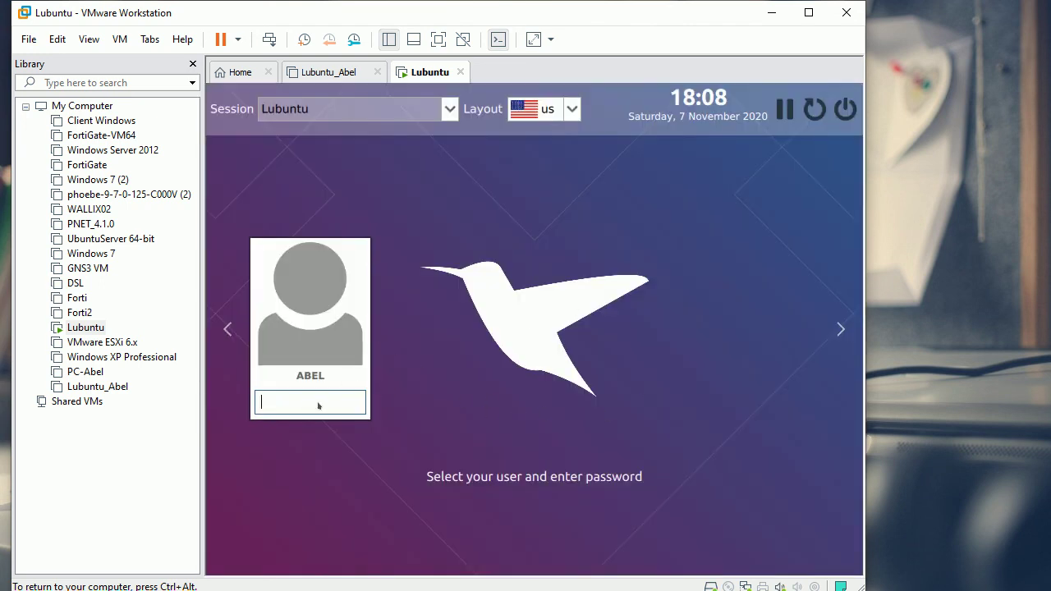
key("BackSpace")
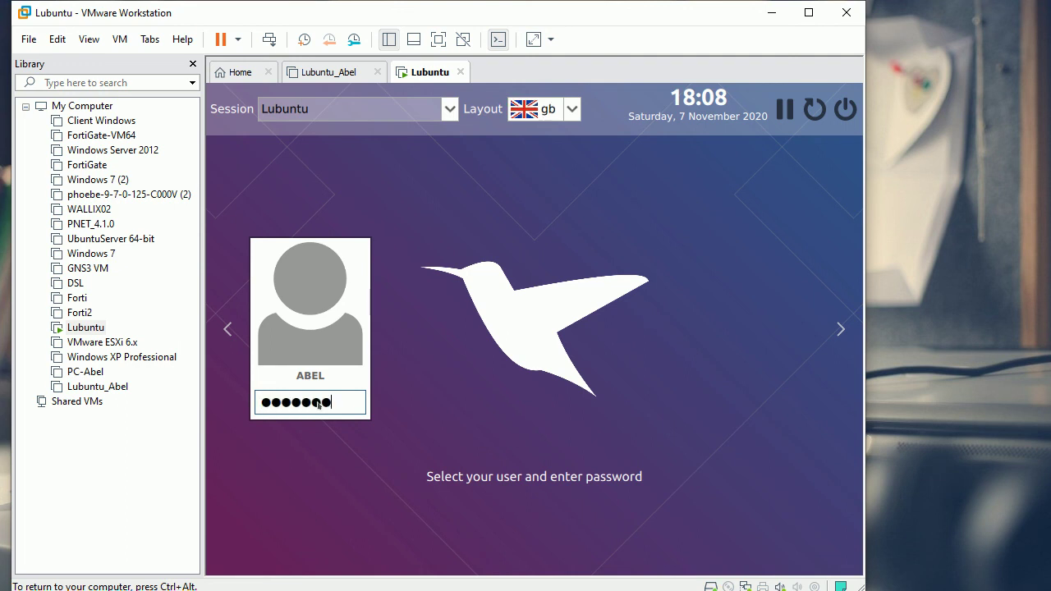
key("Return")
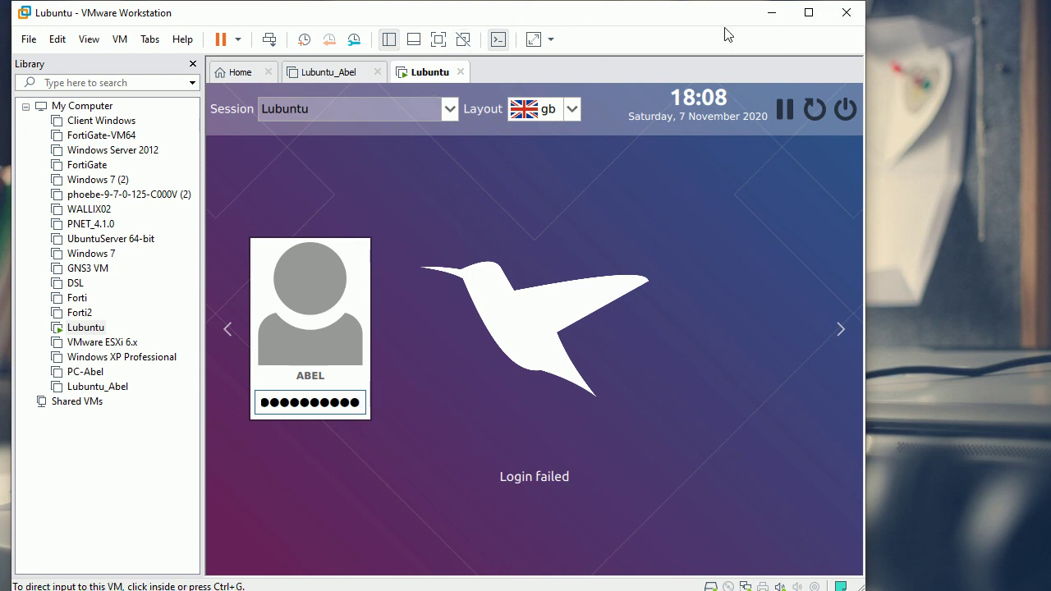
- Switch to the Lubuntu_Abel tab and minimise VMware Workstation to reveal the Windows desktop
left_click(319, 76)
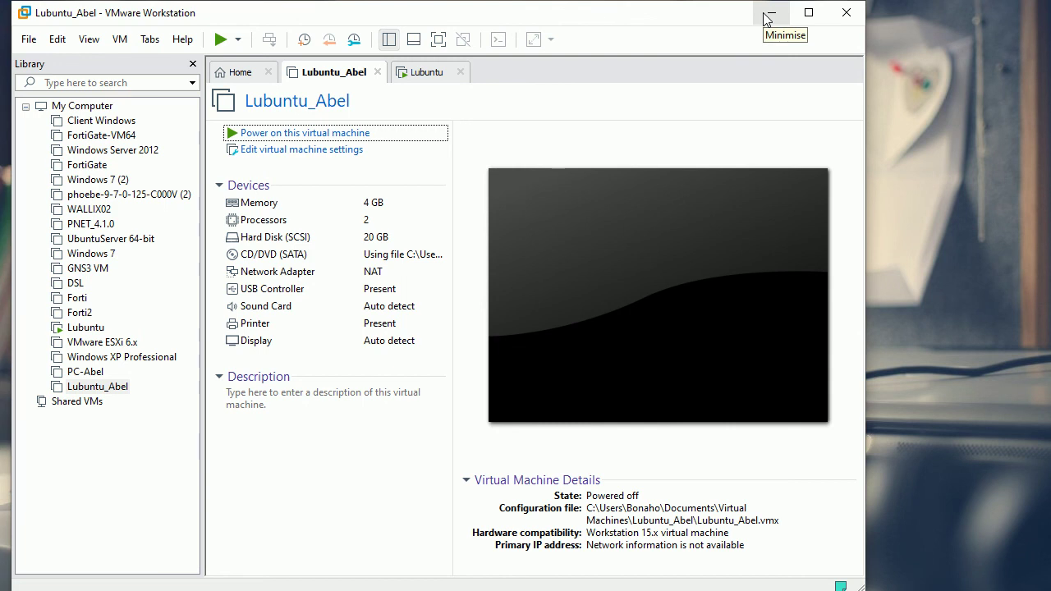
left_click(768, 16)
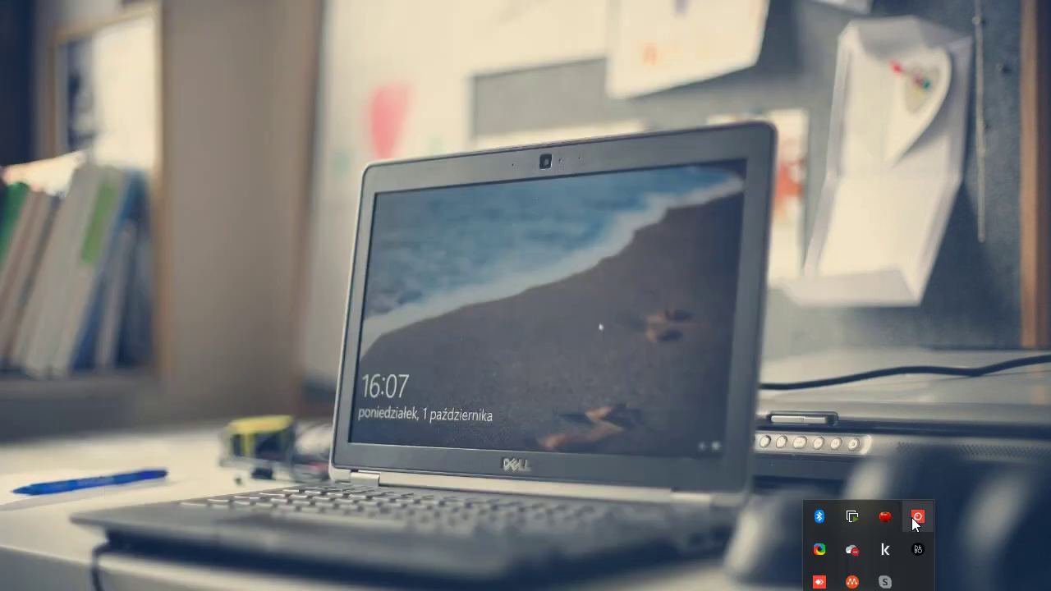
right_click(914, 517)
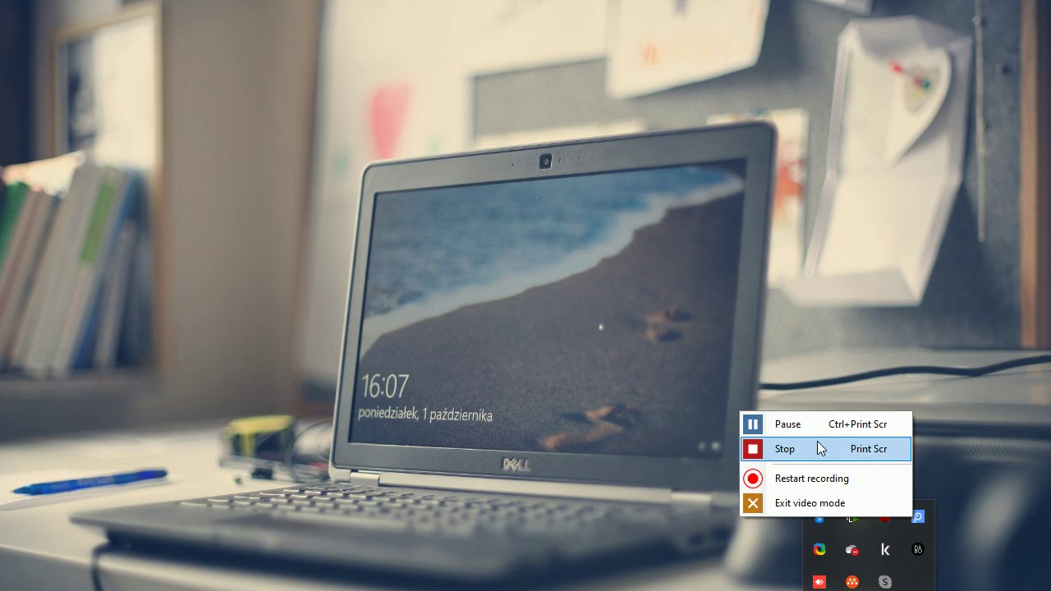